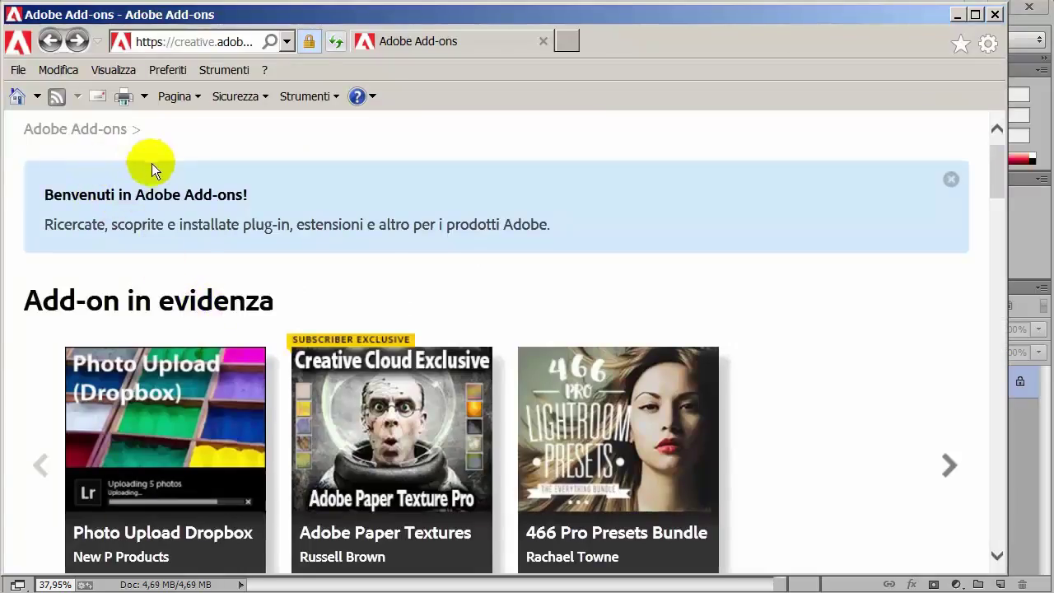
- Filter the Adobe Add-ons listing to Photoshop add-ons only
scroll(737, 349, "down", 2)
scroll(737, 348, "down", 3)
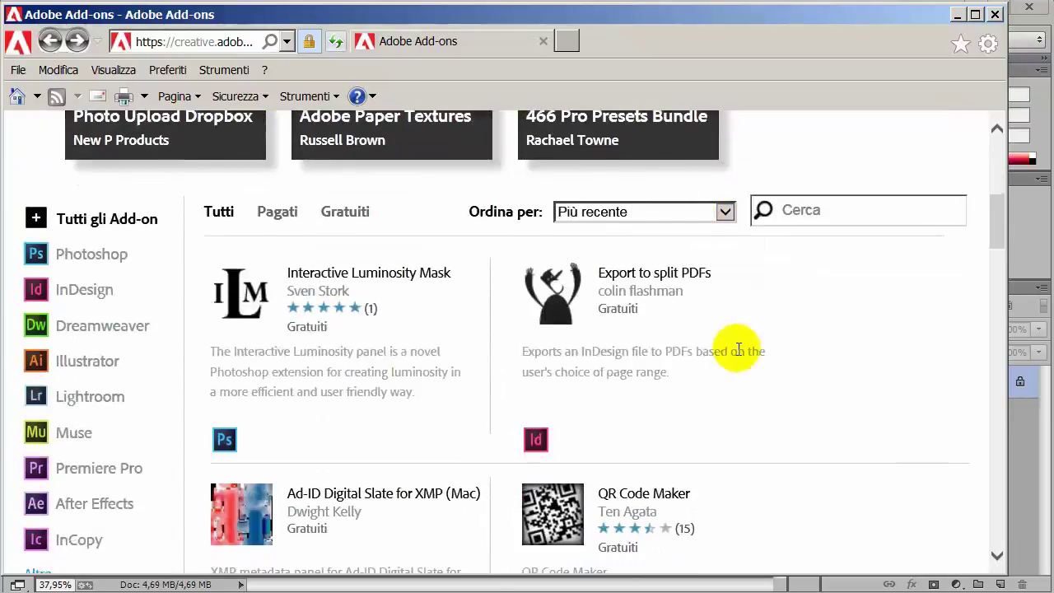
scroll(739, 349, "down", 1)
scroll(738, 348, "up", 1)
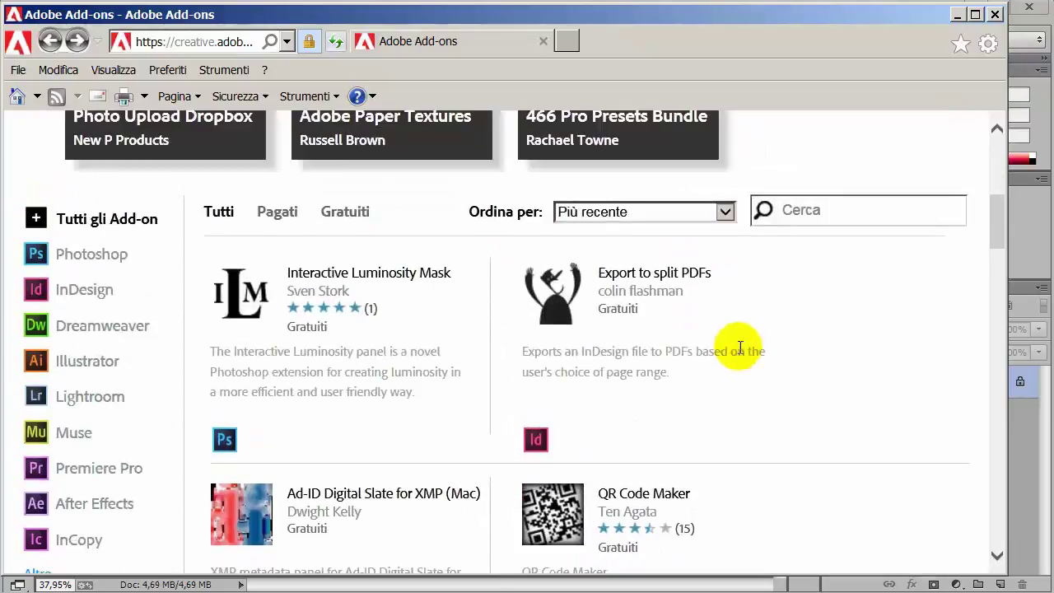
scroll(738, 346, "up", 2)
scroll(738, 347, "up", 2)
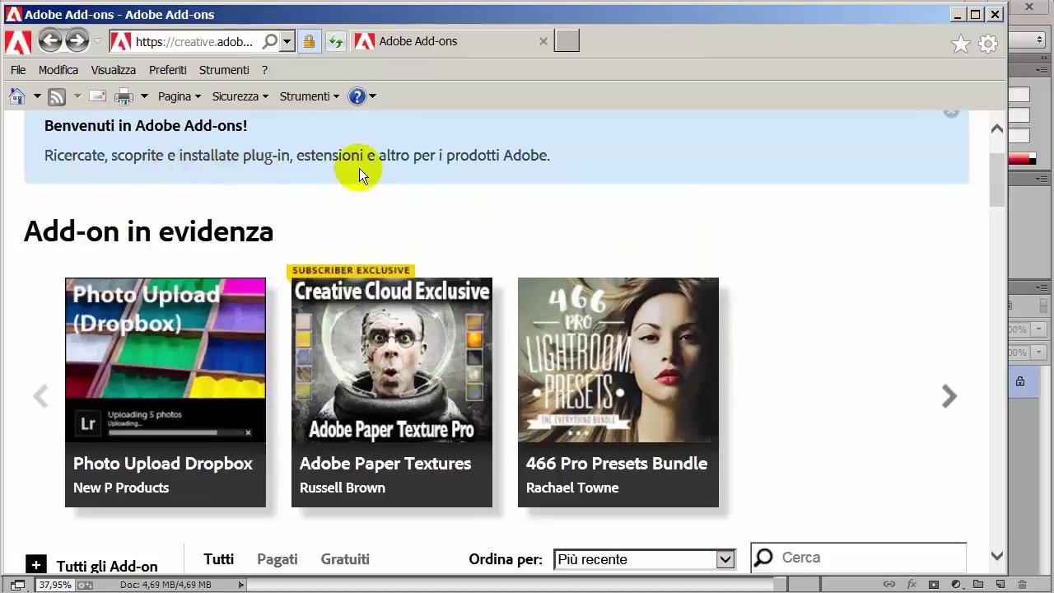
scroll(535, 190, "down", 4)
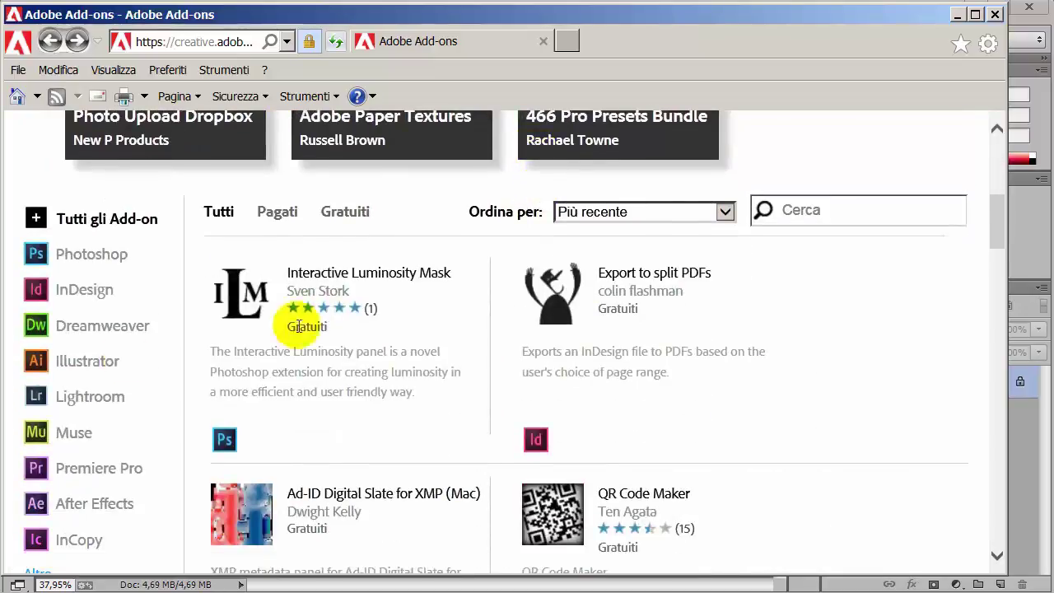
left_click(93, 256)
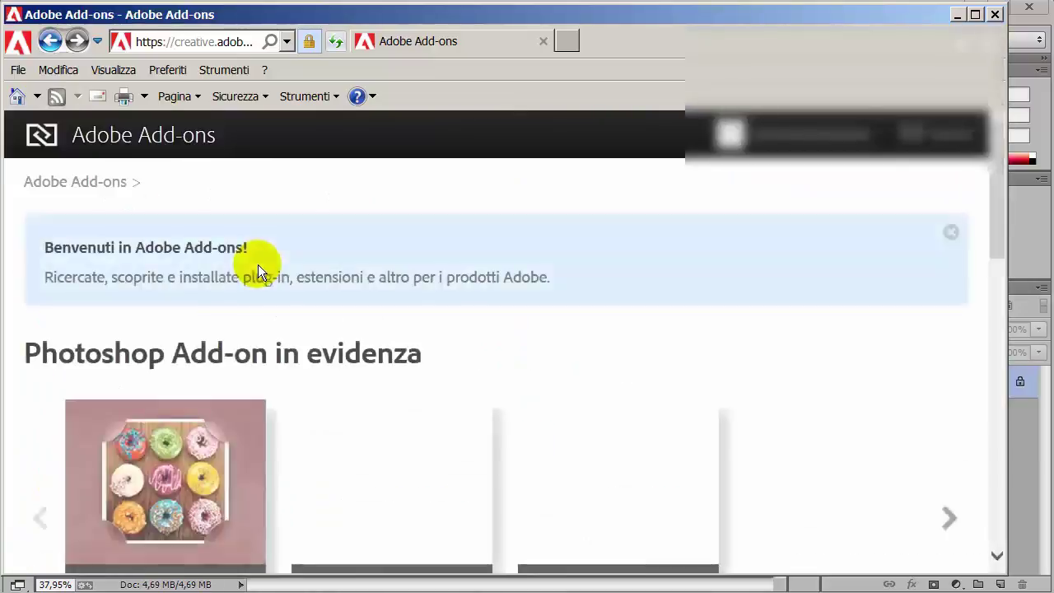
- Narrow the Photoshop listing to free (Gratuiti) add-ons and browse the results
scroll(258, 264, "down", 3)
scroll(260, 271, "down", 3)
scroll(266, 266, "down", 1)
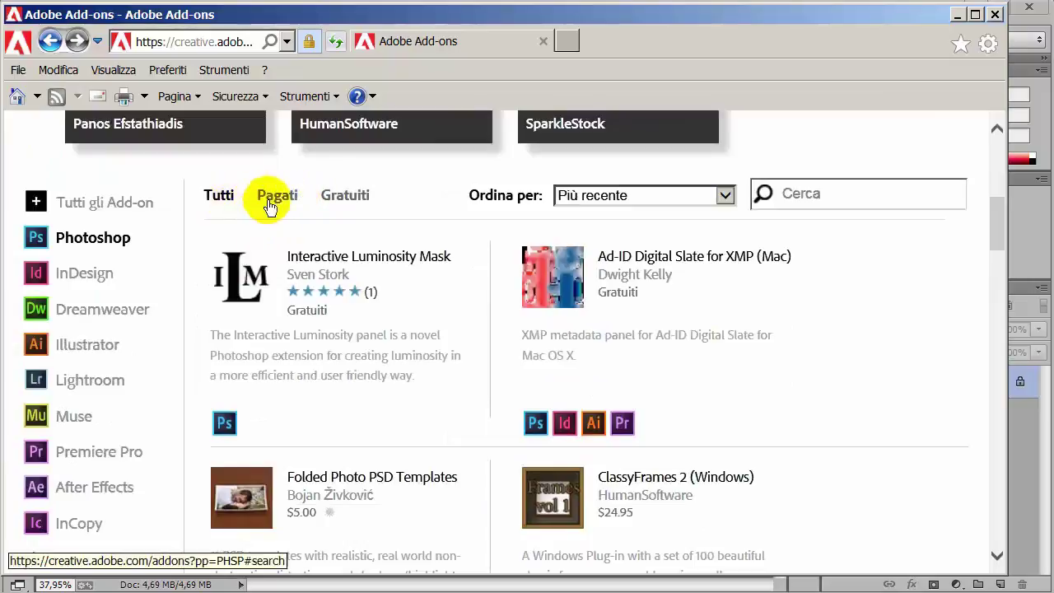
left_click(352, 204)
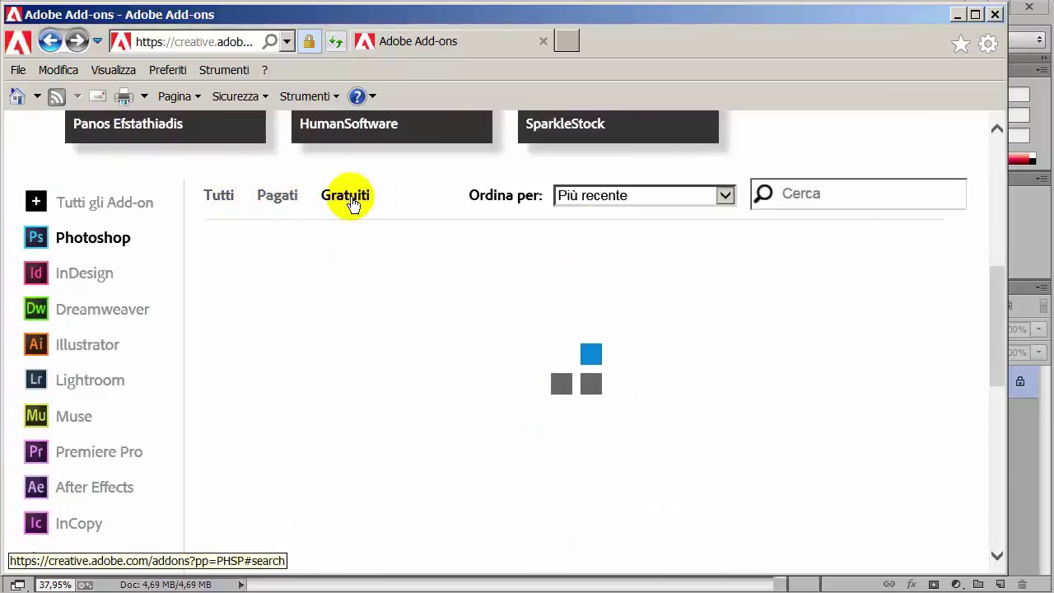
scroll(350, 204, "down", 3)
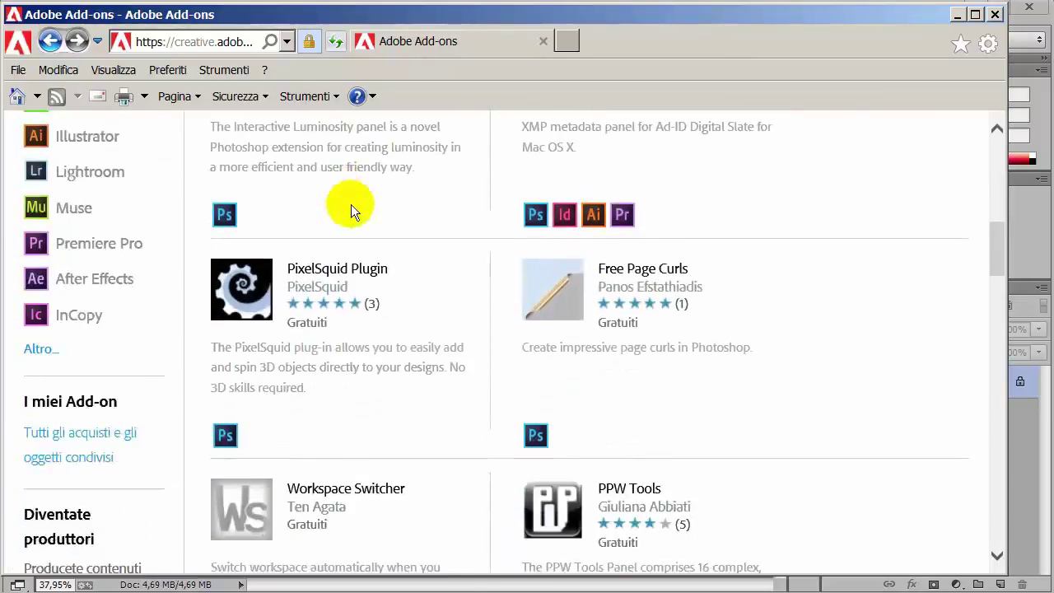
scroll(351, 204, "down", 2)
scroll(351, 204, "down", 3)
scroll(350, 204, "down", 2)
scroll(351, 204, "up", 3)
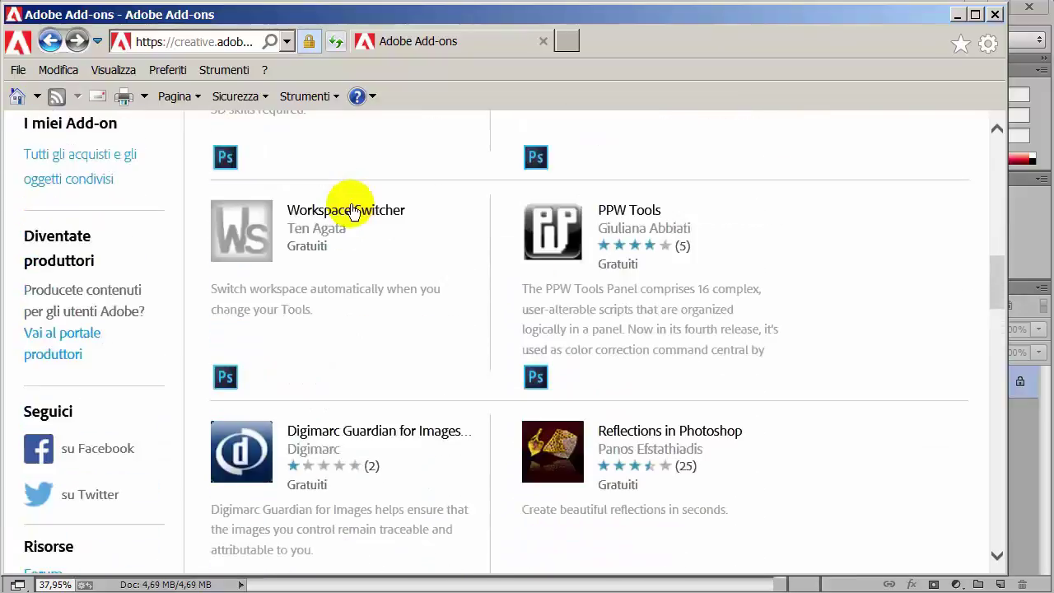
scroll(351, 204, "up", 2)
scroll(352, 204, "up", 1)
scroll(352, 206, "up", 3)
scroll(351, 208, "down", 2)
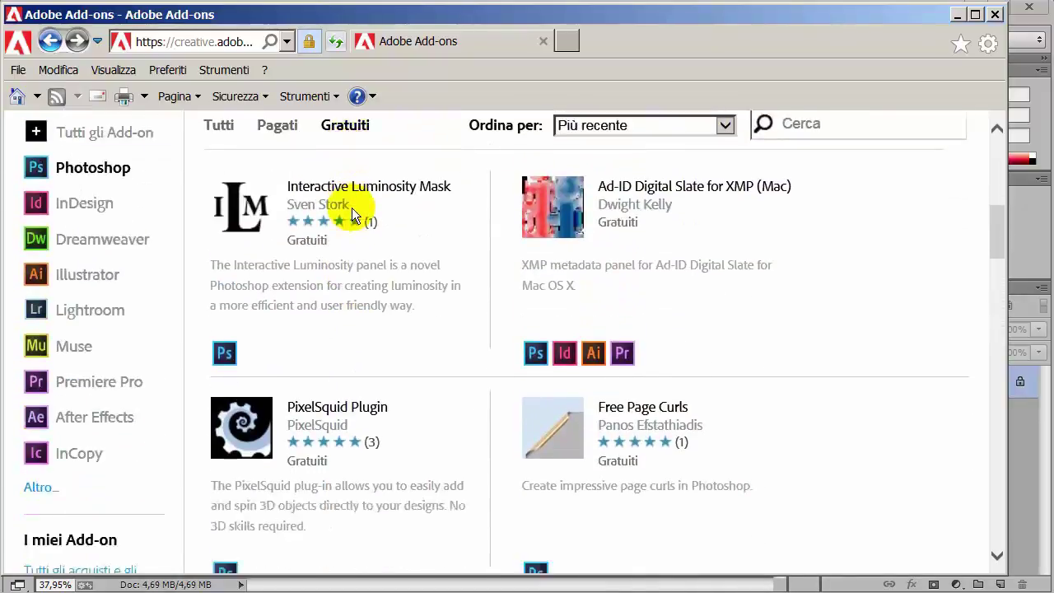
scroll(352, 207, "down", 2)
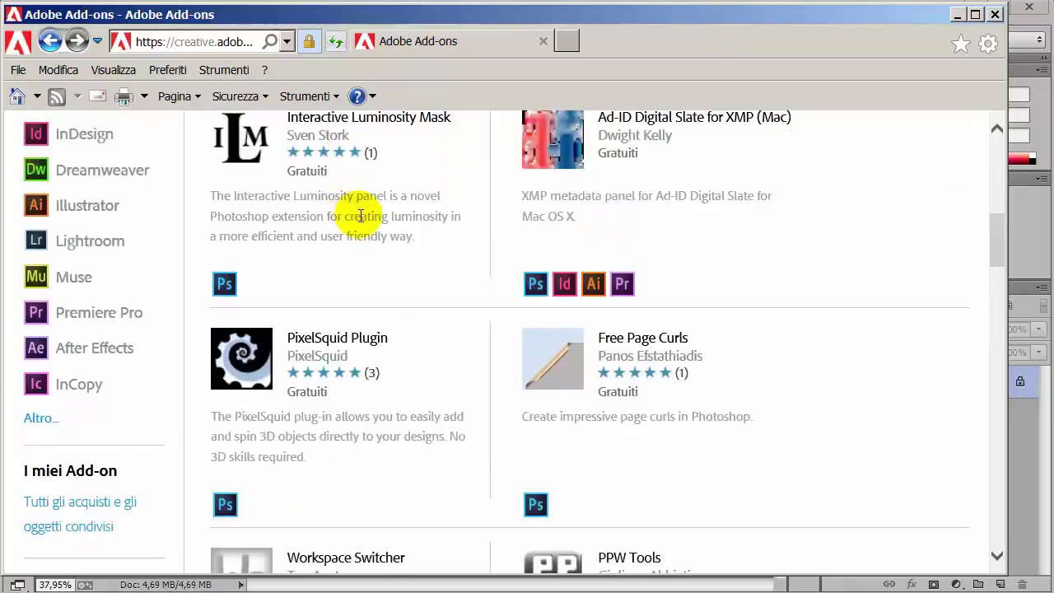
scroll(359, 214, "up", 2)
scroll(359, 215, "up", 2)
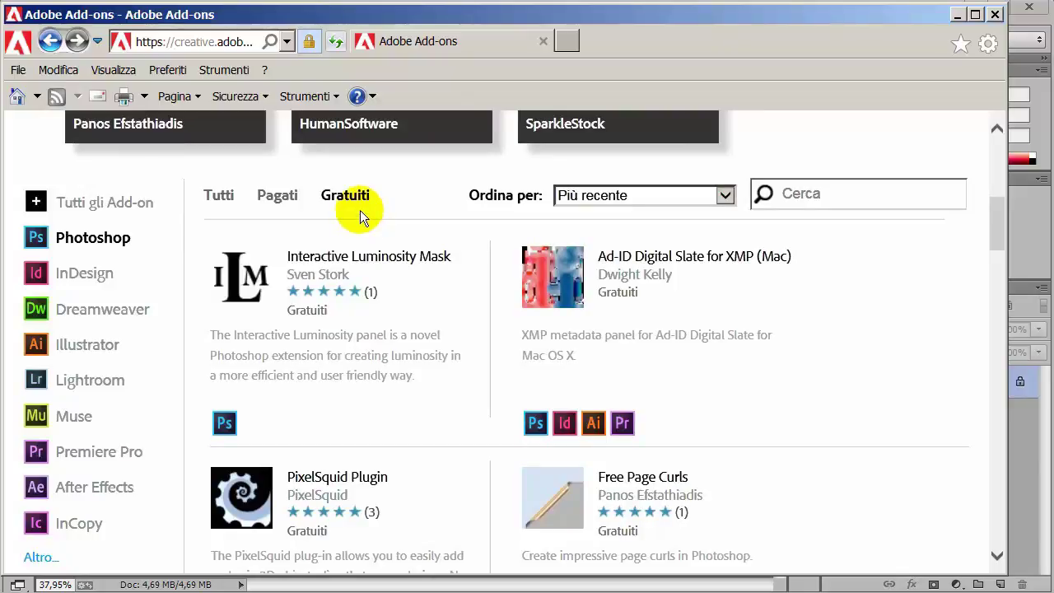
scroll(360, 210, "up", 2)
scroll(360, 211, "down", 1)
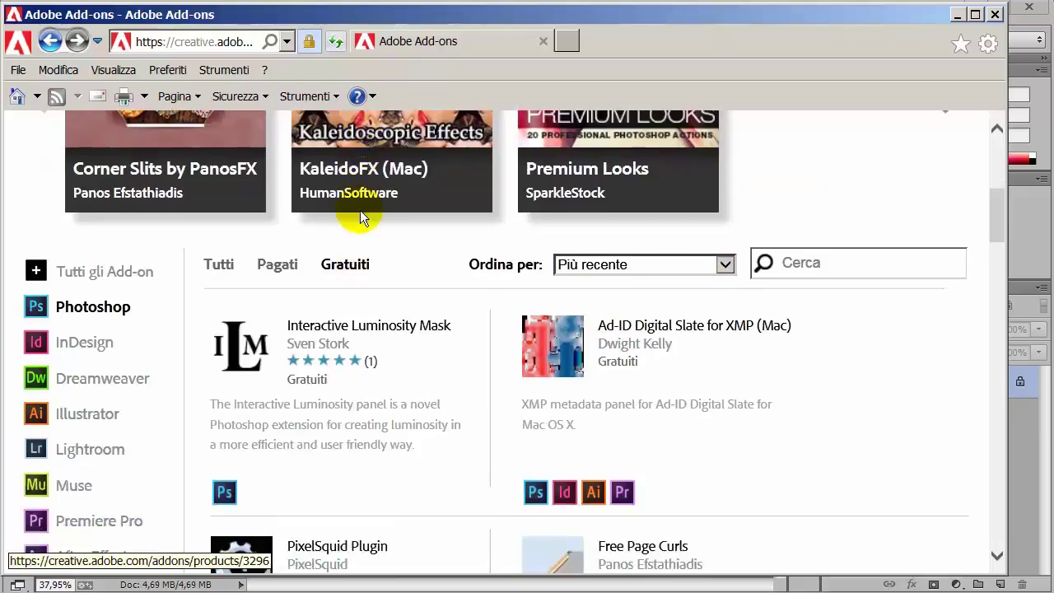
scroll(360, 211, "down", 1)
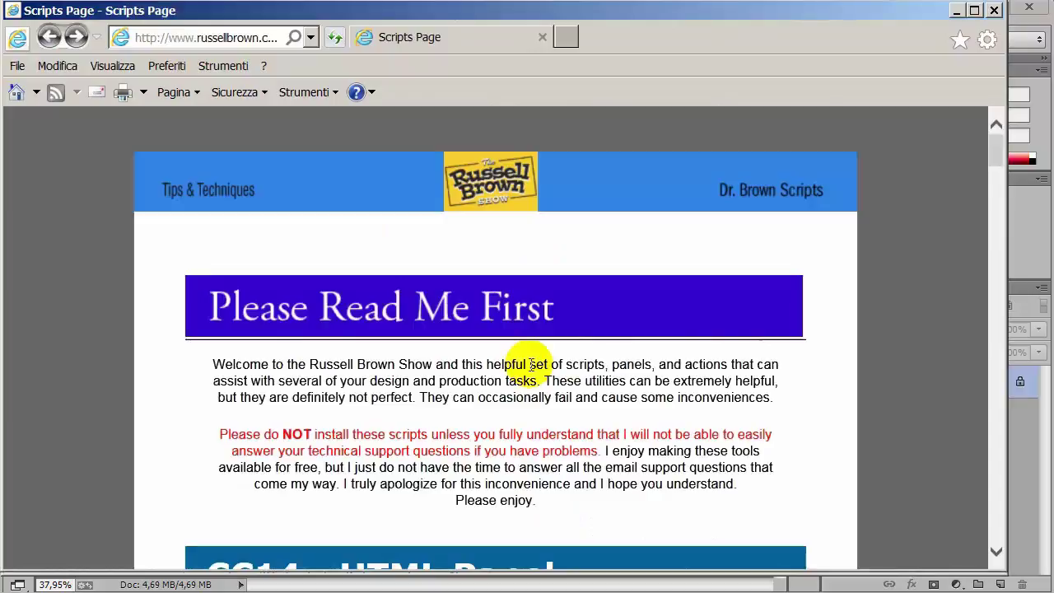
- Read through the Russell Brown Scripts Page, then minimize that browser window
scroll(531, 365, "down", 2)
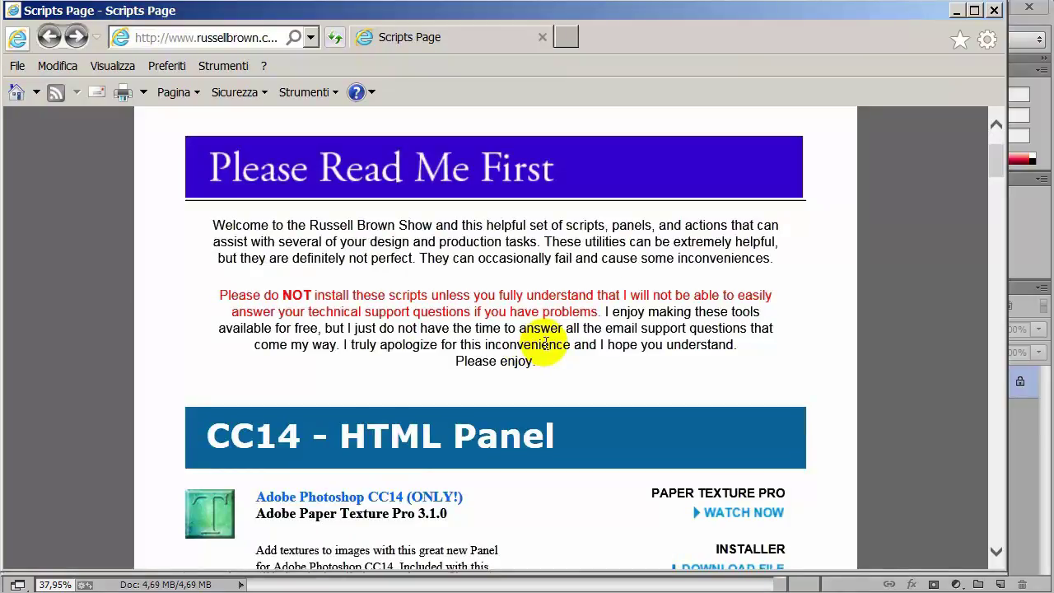
scroll(551, 337, "down", 2)
scroll(562, 326, "up", 3)
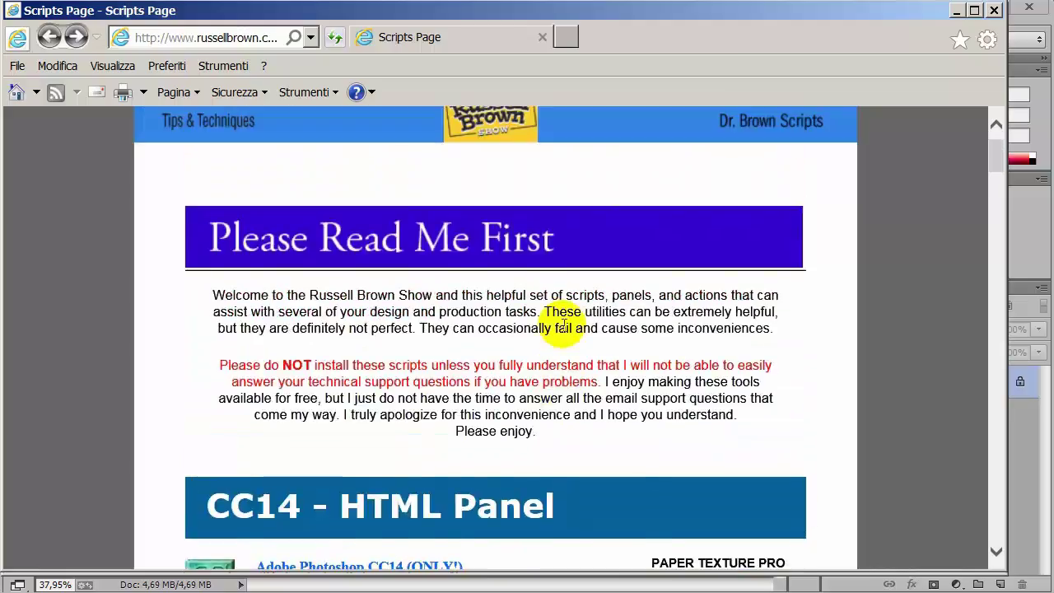
scroll(562, 326, "down", 3)
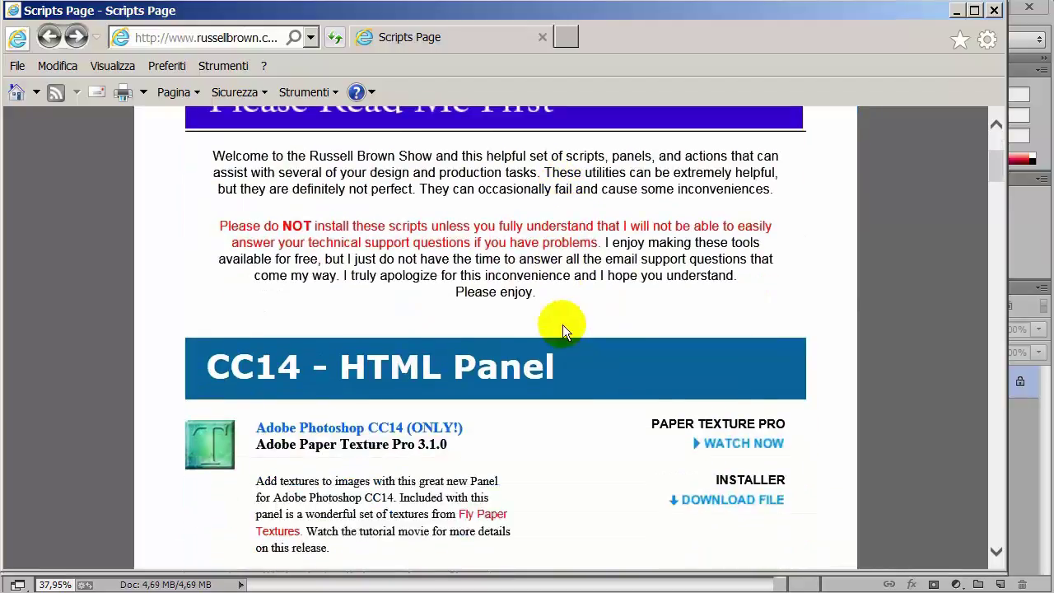
scroll(562, 326, "up", 2)
scroll(562, 326, "up", 3)
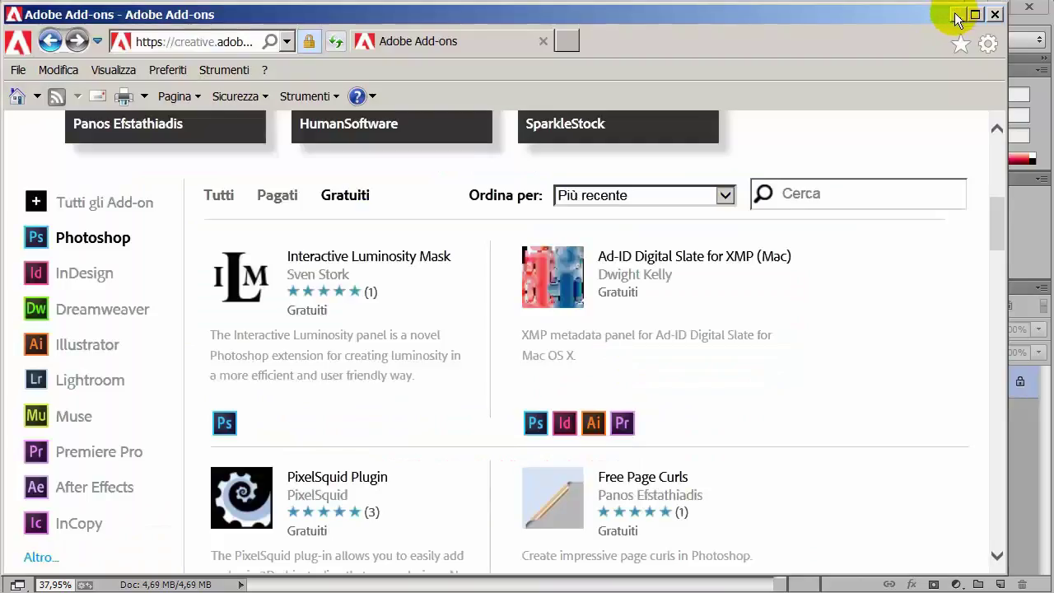
left_click(958, 16)
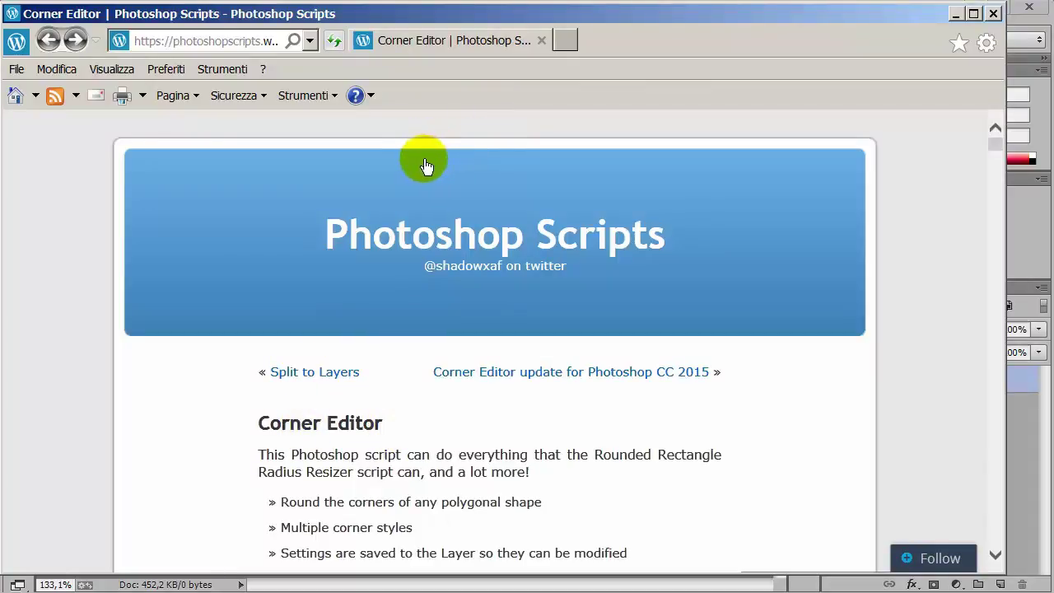
- Read the Corner Editor page down to its download link, then minimize Internet Explorer
scroll(426, 160, "down", 3)
scroll(426, 167, "down", 1)
scroll(425, 167, "up", 2)
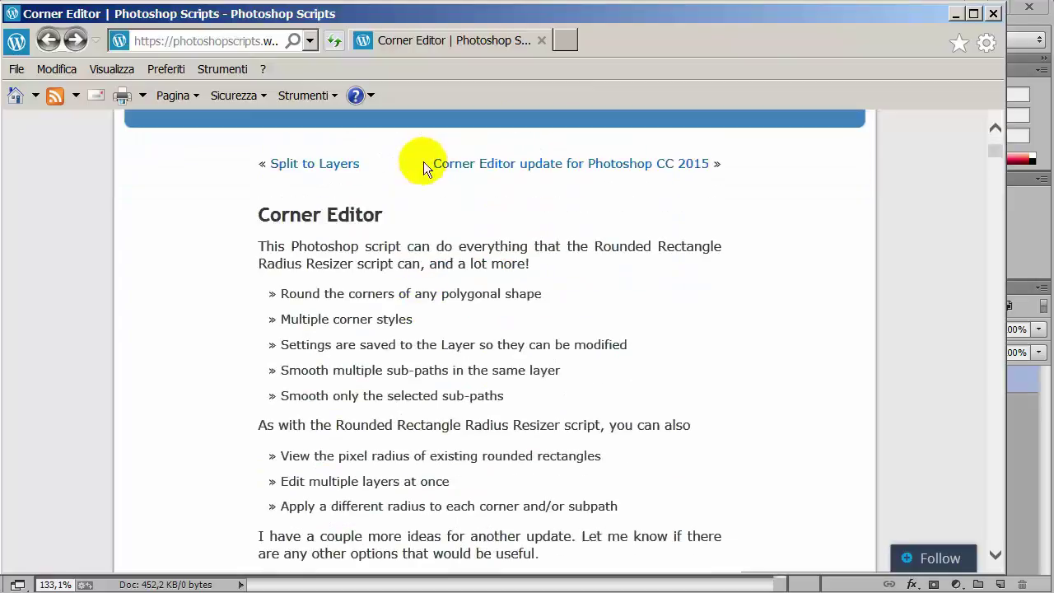
scroll(425, 167, "up", 1)
scroll(425, 168, "down", 6)
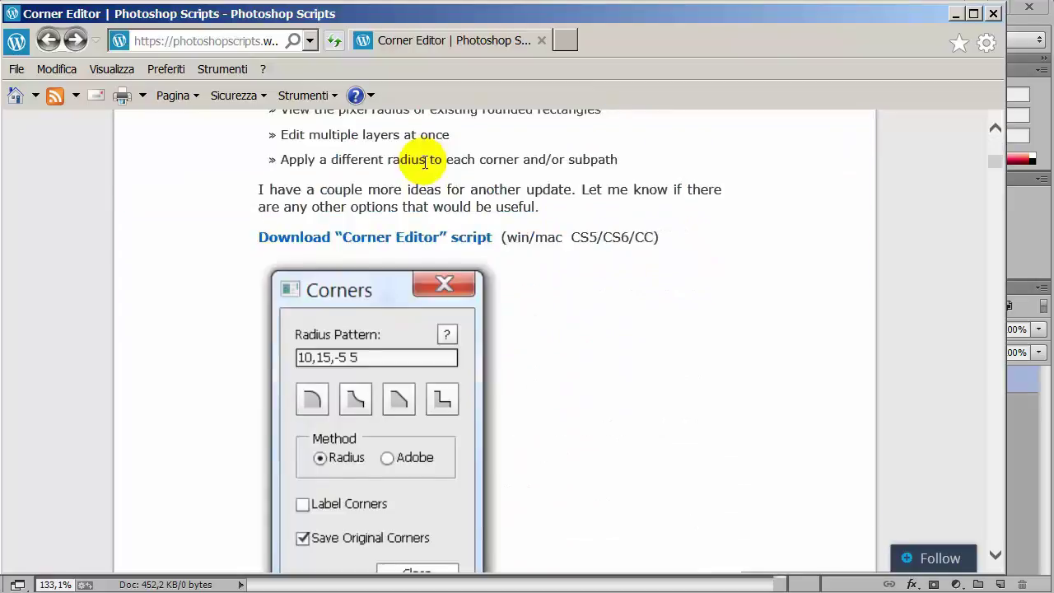
scroll(425, 162, "down", 1)
scroll(426, 162, "up", 1)
scroll(425, 165, "up", 2)
scroll(426, 167, "up", 3)
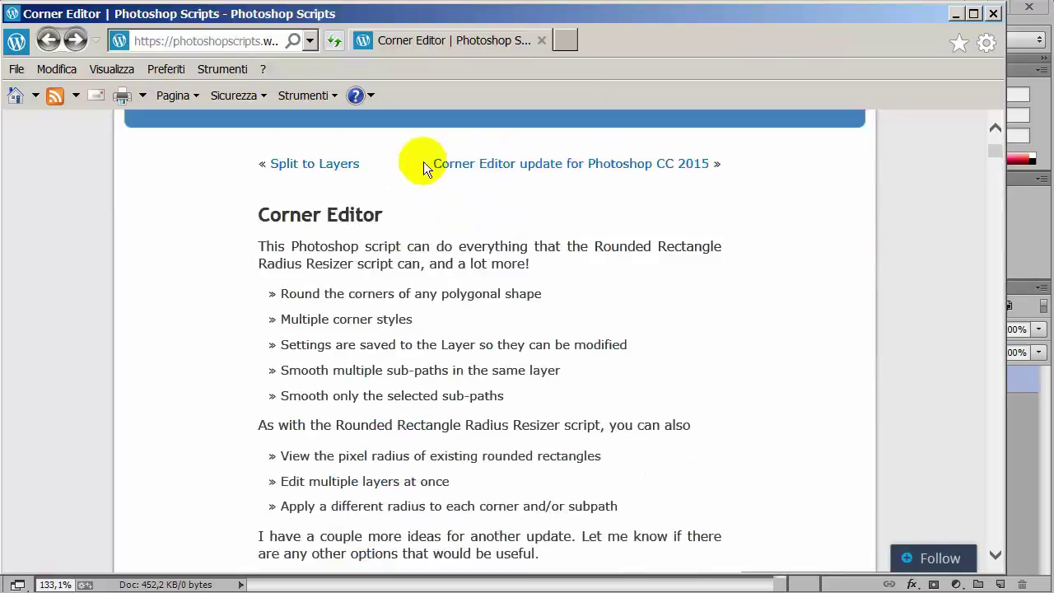
scroll(425, 167, "down", 3)
scroll(426, 167, "down", 2)
scroll(426, 167, "down", 1)
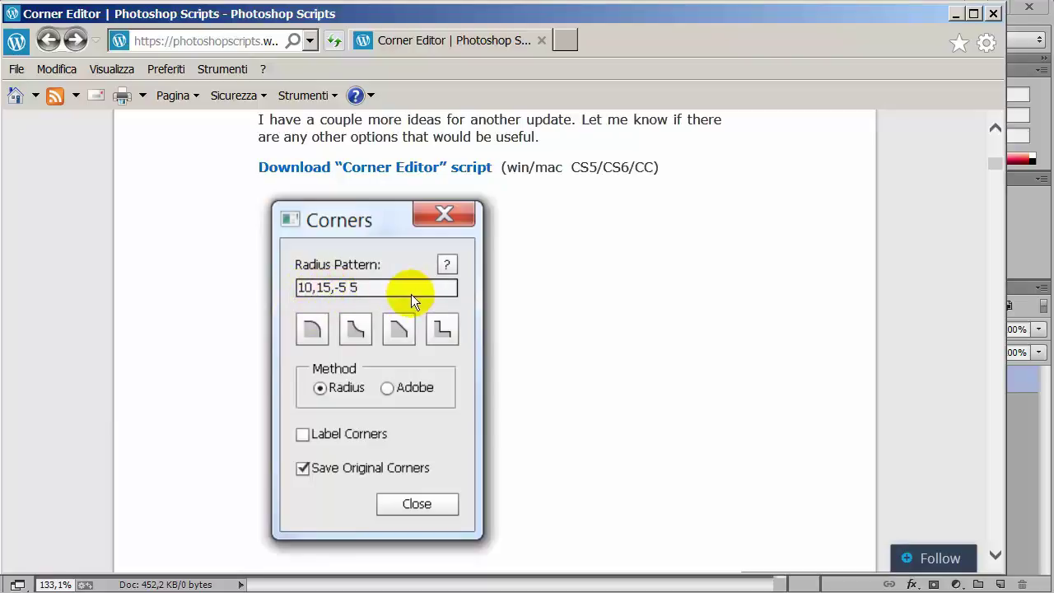
scroll(398, 318, "down", 3)
scroll(398, 318, "up", 4)
scroll(397, 318, "up", 2)
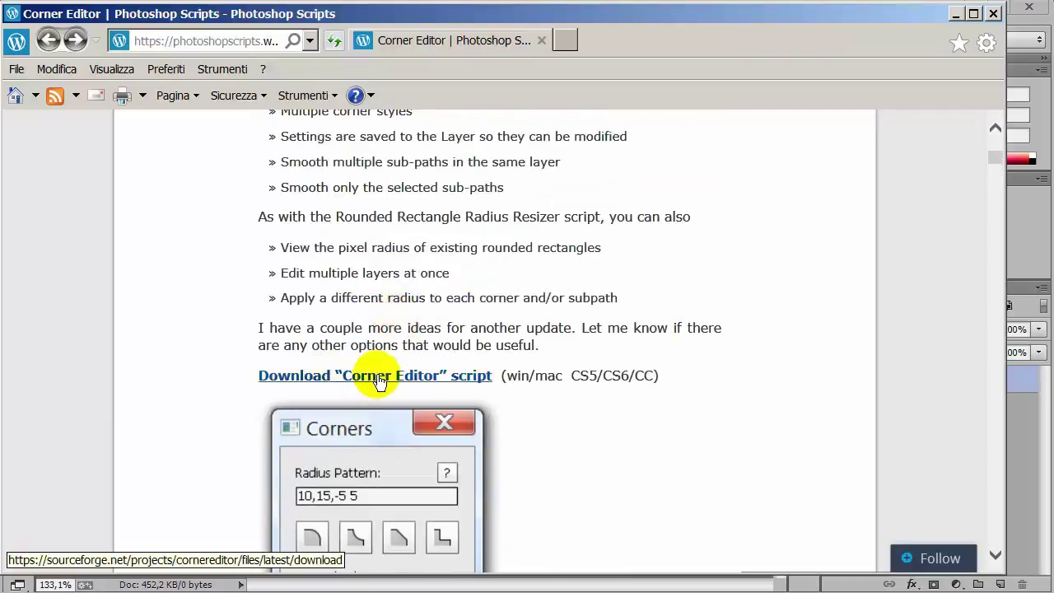
scroll(772, 247, "up", 3)
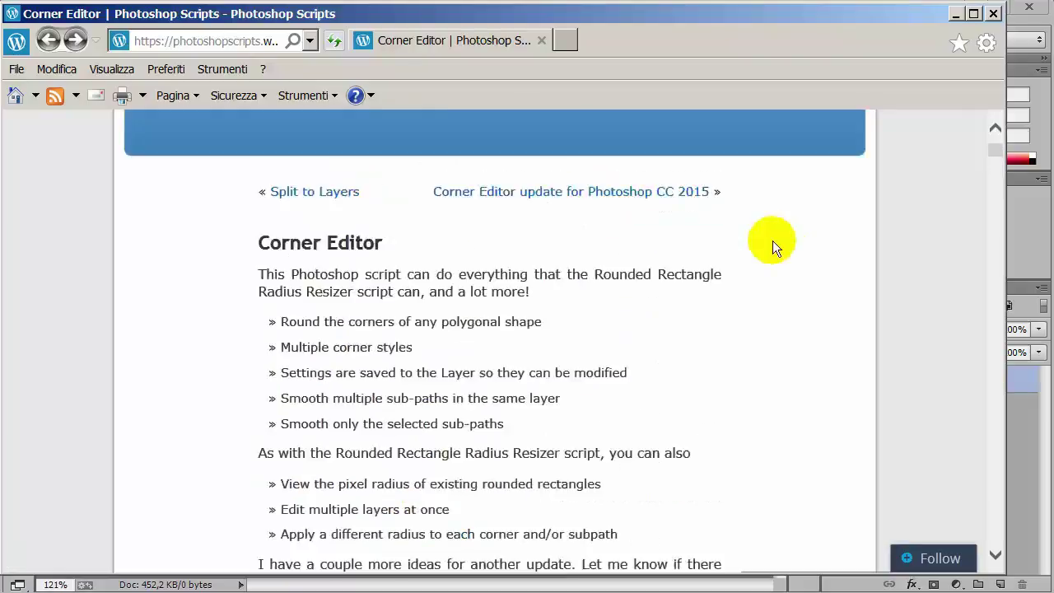
scroll(772, 240, "up", 2)
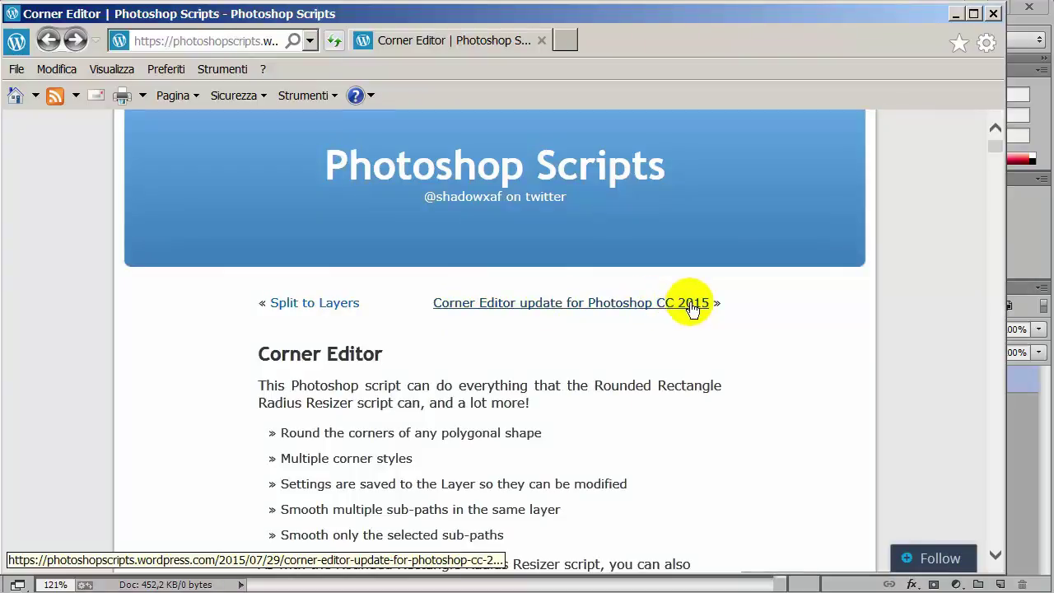
scroll(411, 376, "down", 4)
scroll(411, 371, "up", 5)
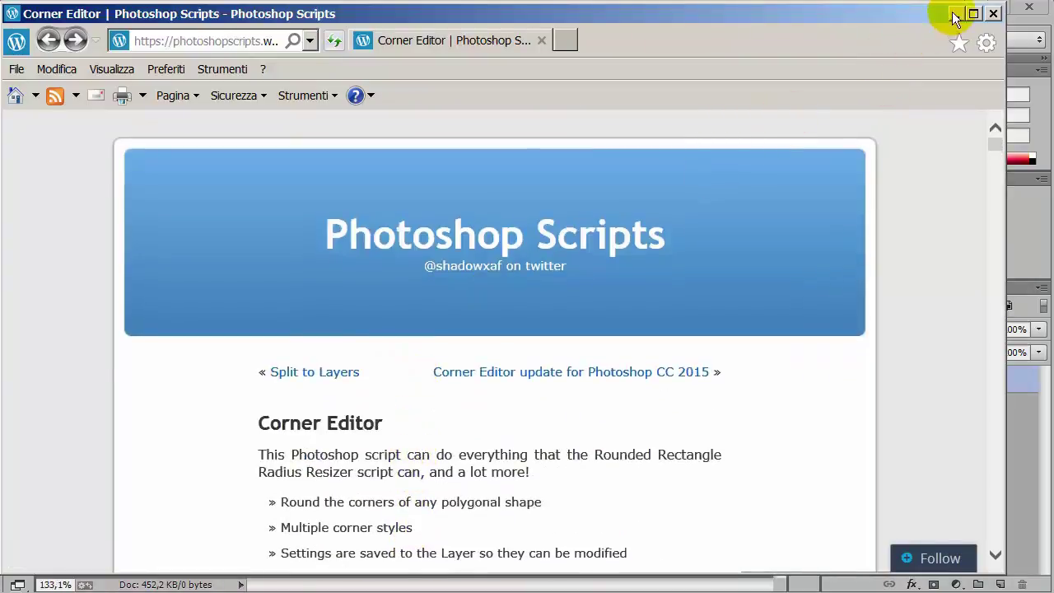
left_click(953, 19)
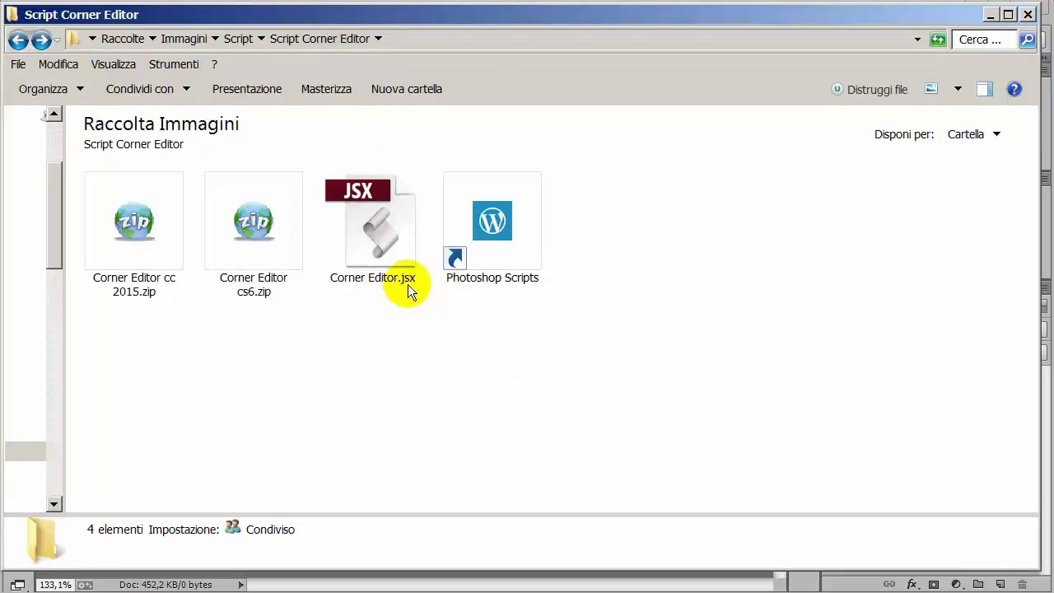
- Copy the Corner Editor.jsx script file from the Script Corner Editor folder
left_click(375, 251)
right_click(373, 231)
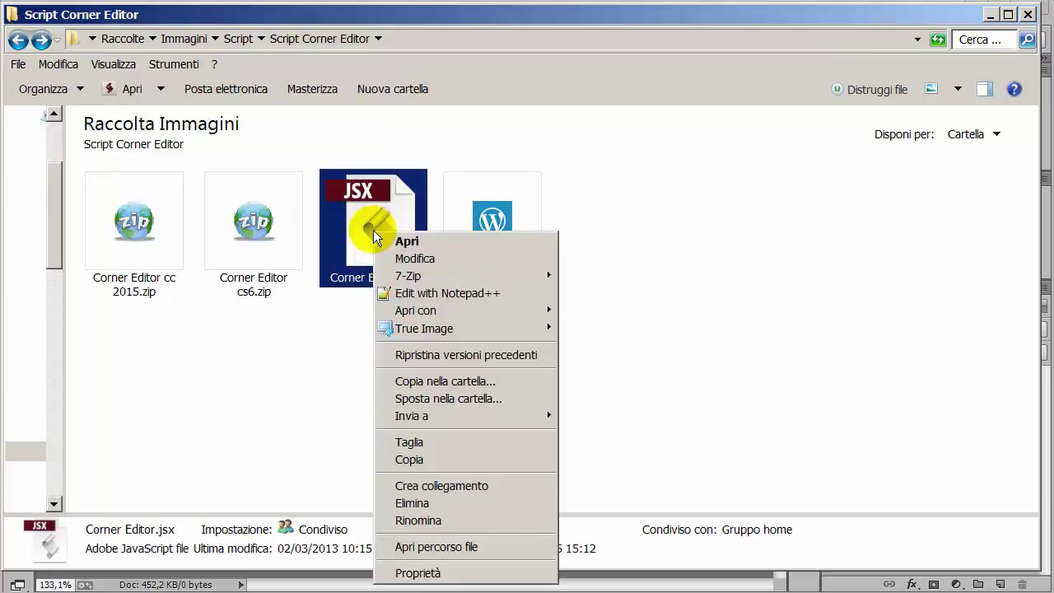
left_click(435, 458)
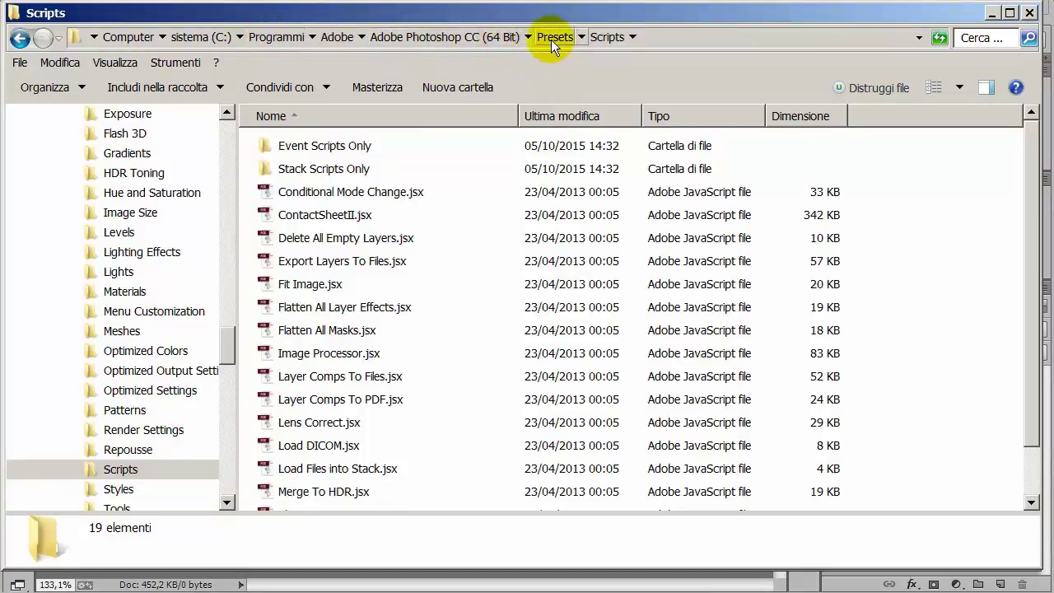
- Paste Corner Editor.jsx into Photoshop's Presets\Scripts folder and minimize both Explorer windows
left_click(464, 270)
scroll(465, 269, "down", 1)
scroll(467, 268, "up", 1)
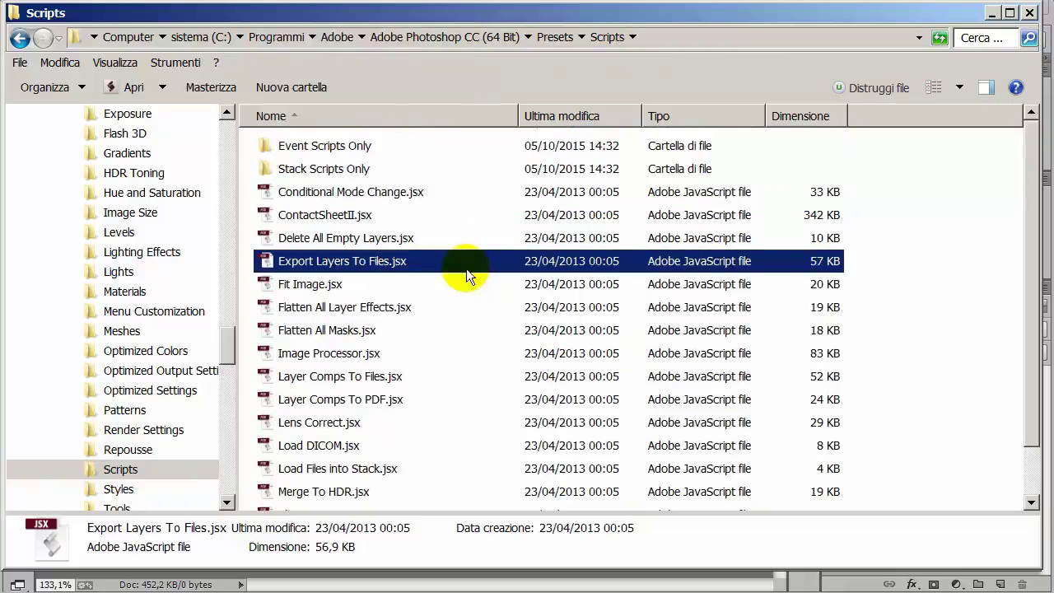
scroll(466, 268, "down", 1)
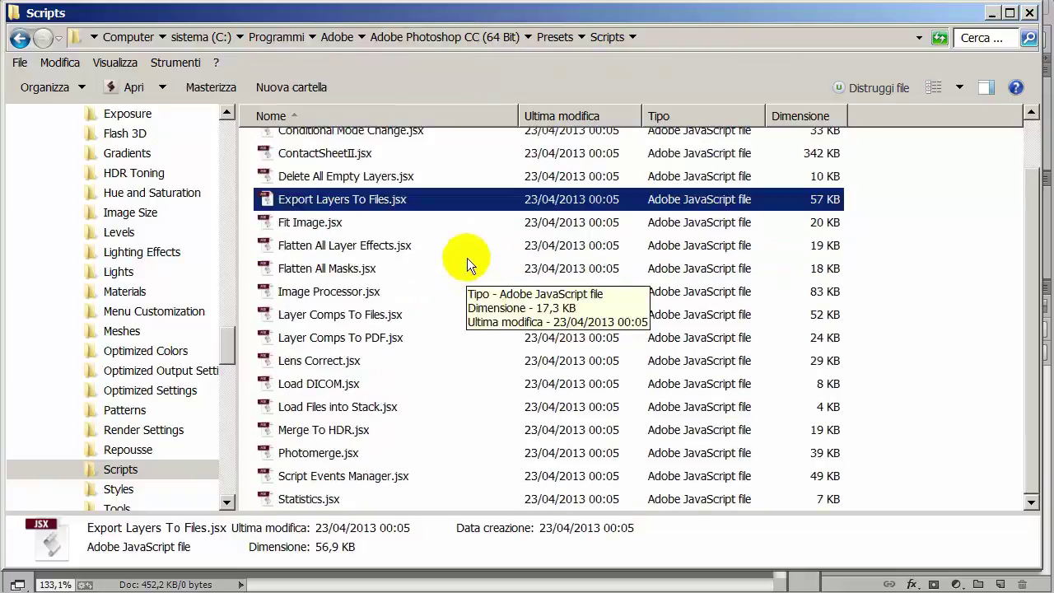
left_click(466, 259)
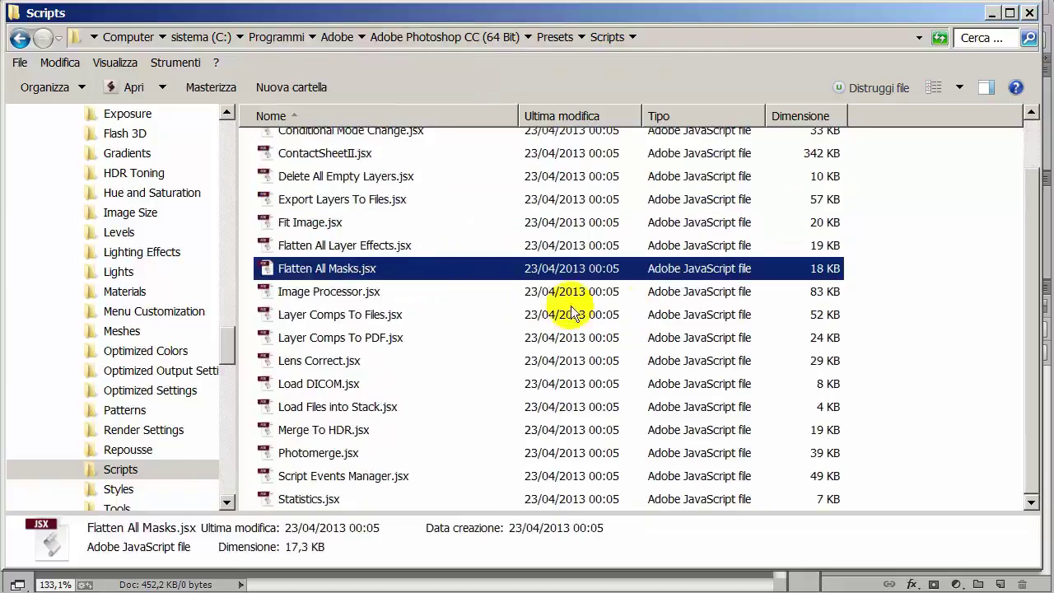
right_click(513, 321)
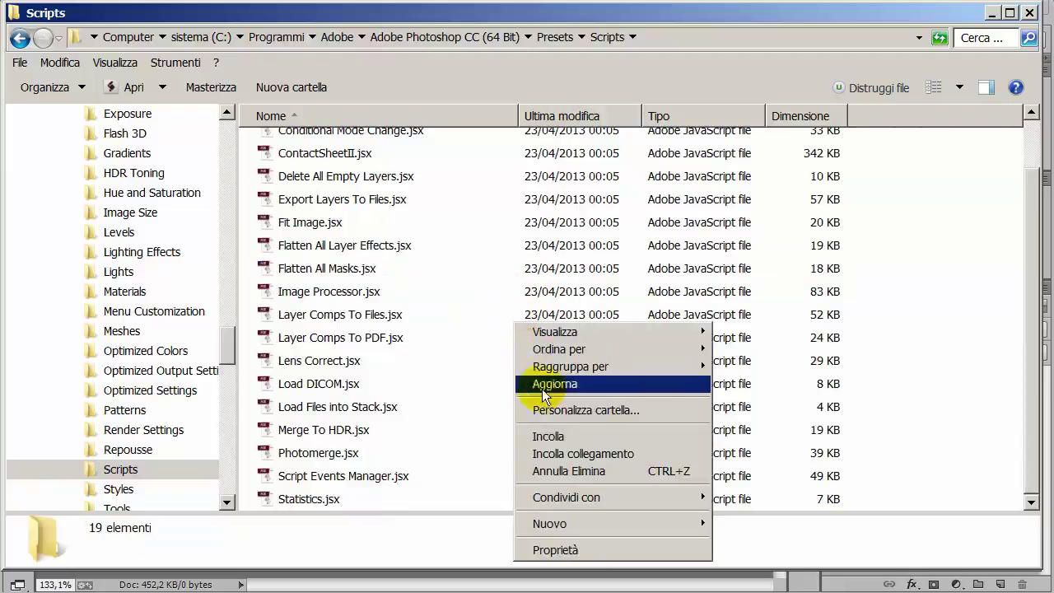
left_click(550, 438)
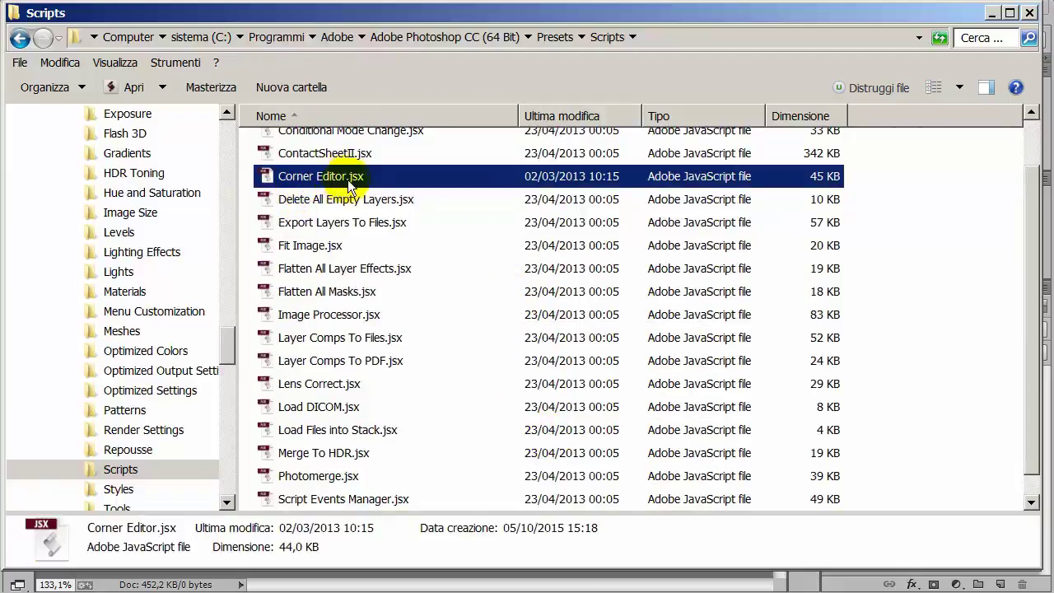
left_click(992, 14)
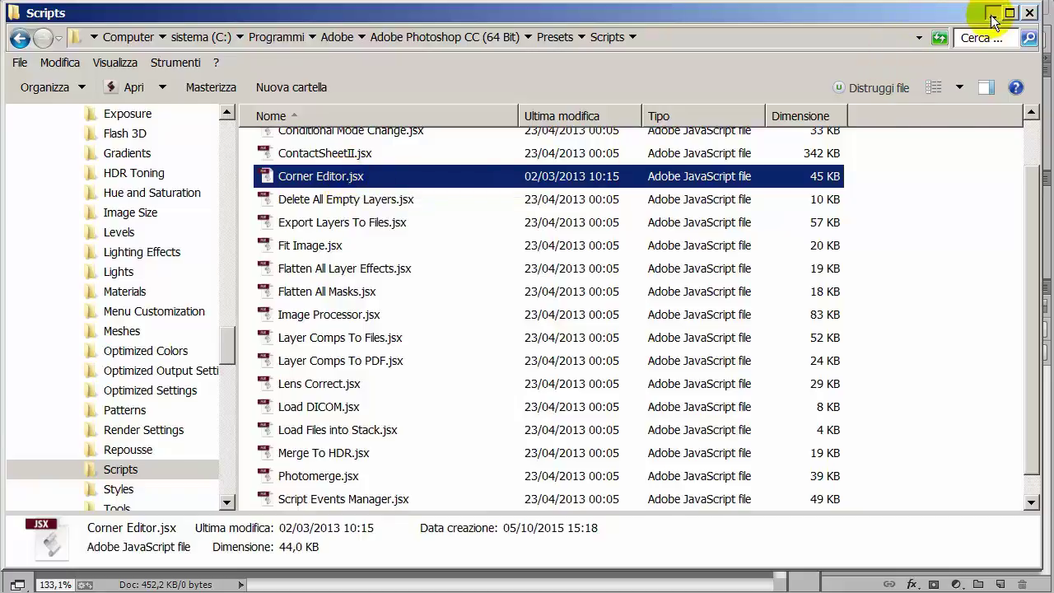
left_click(989, 15)
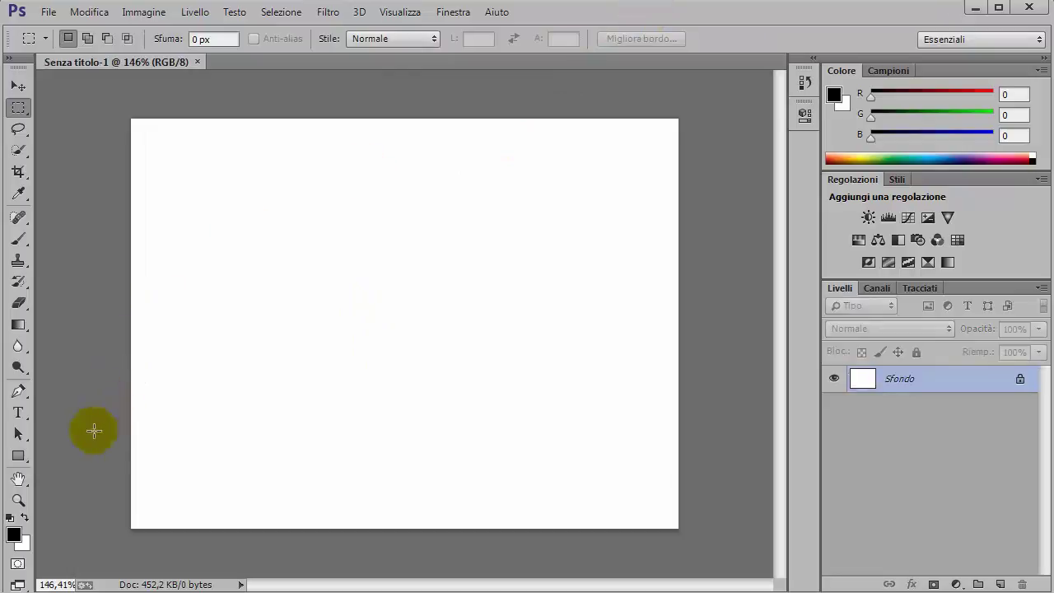
- Draw a large black five-sided polygon with the Polygon tool and float the Livelli panel
left_click(18, 463)
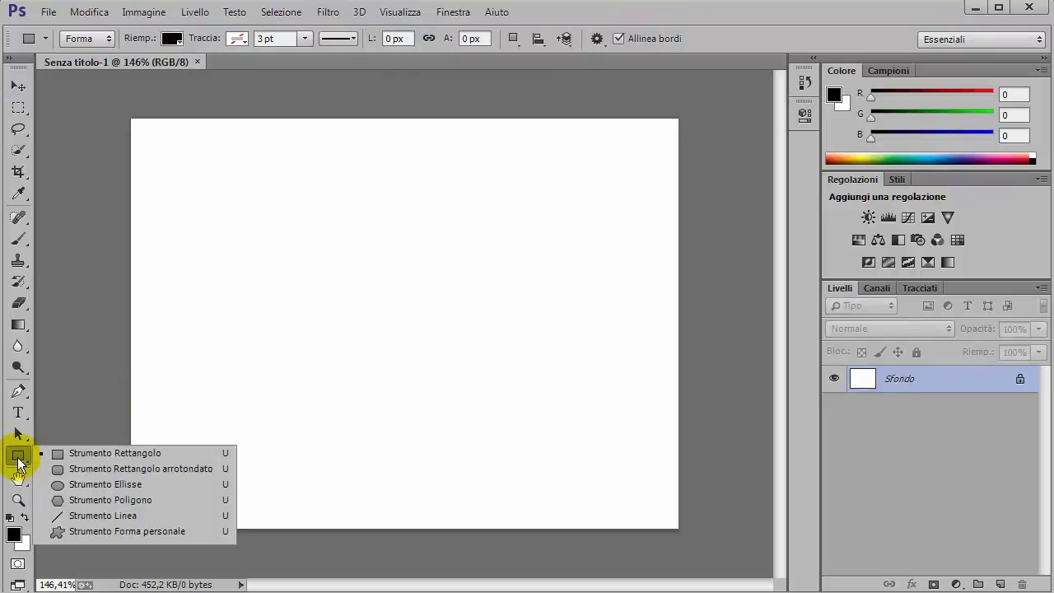
left_click(94, 499)
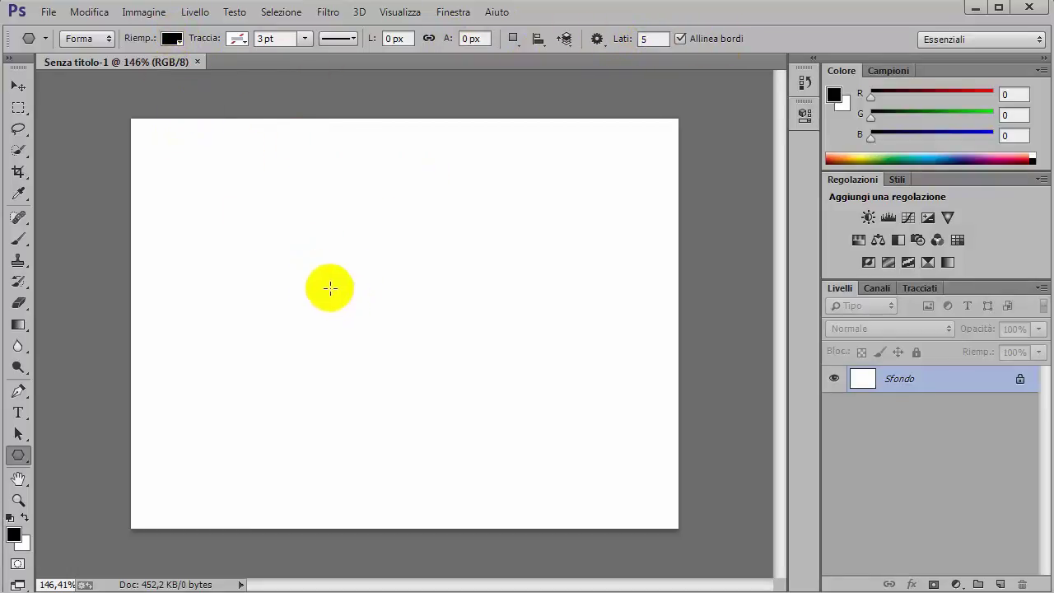
mouse_move(329, 288)
left_mouse_down()
mouse_move(425, 372)
mouse_move(407, 394)
left_mouse_up()
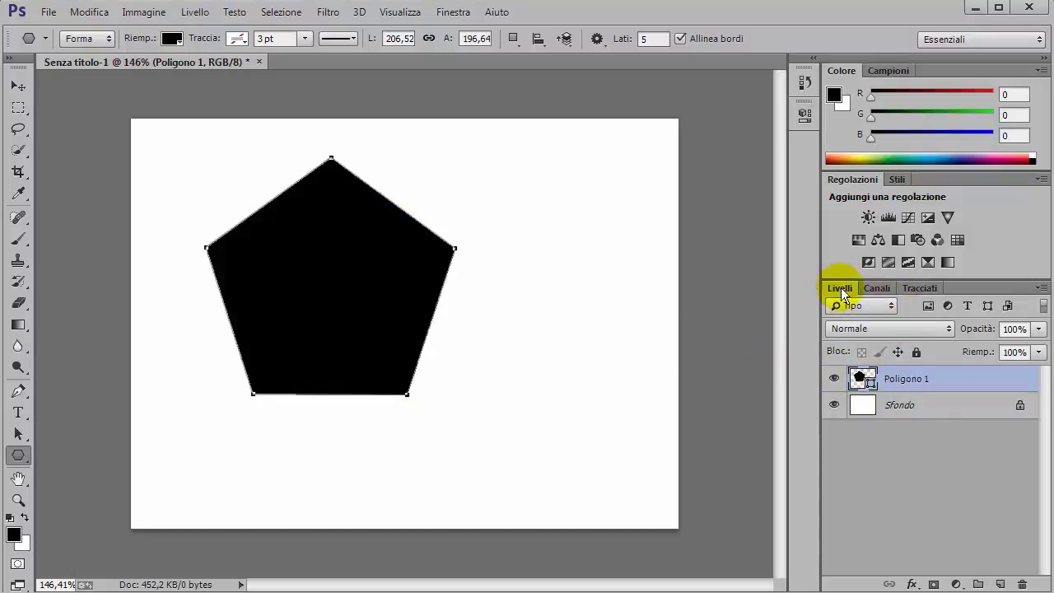
left_click_drag(841, 287, 622, 141)
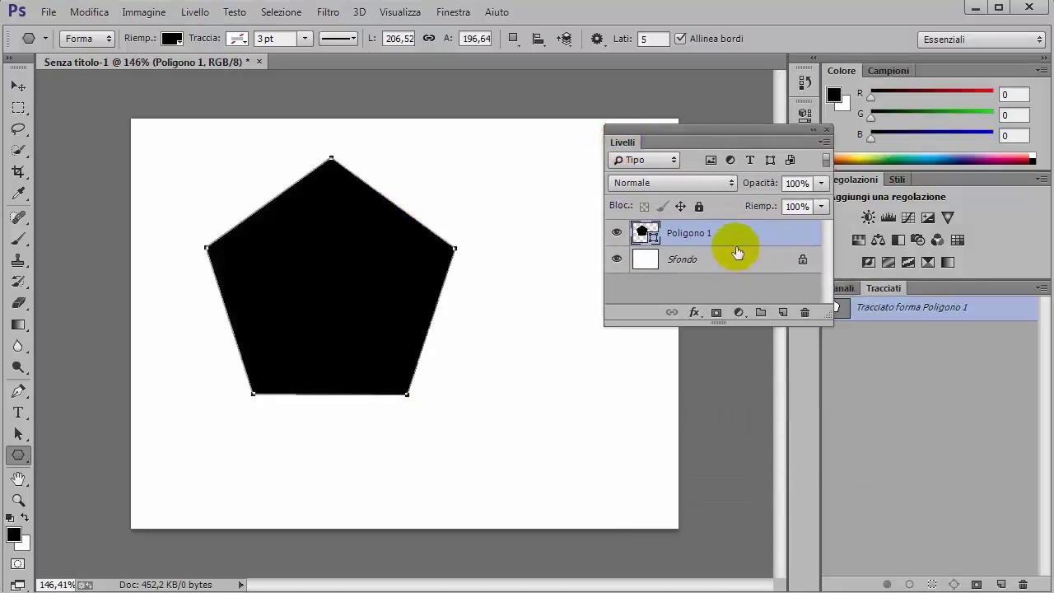
- Run File > Script > Corner Edit, enable Label Corners, and select the Radius Pattern field
left_click(49, 15)
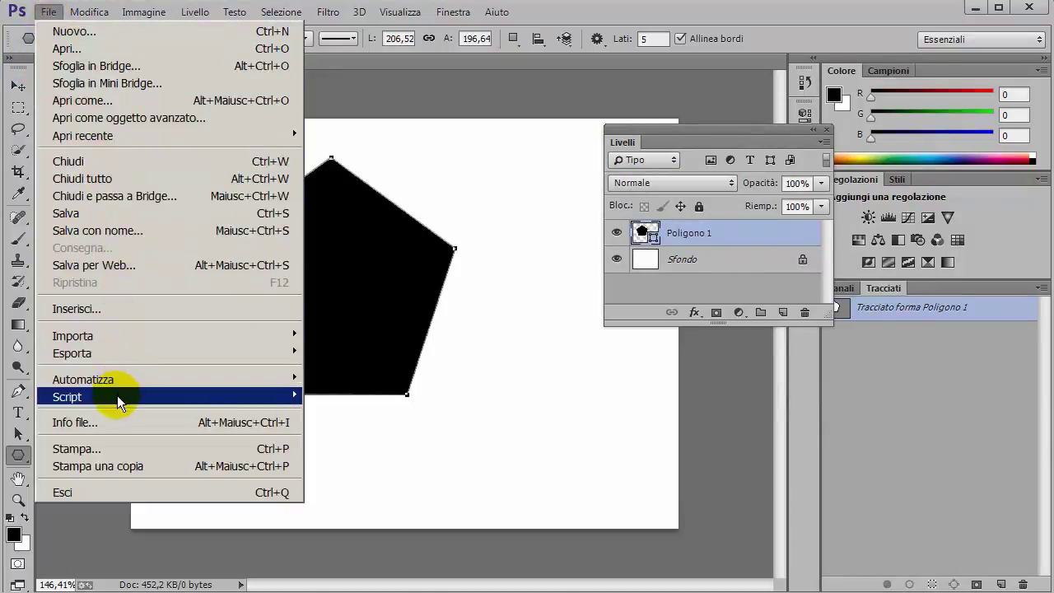
mouse_move(67, 396)
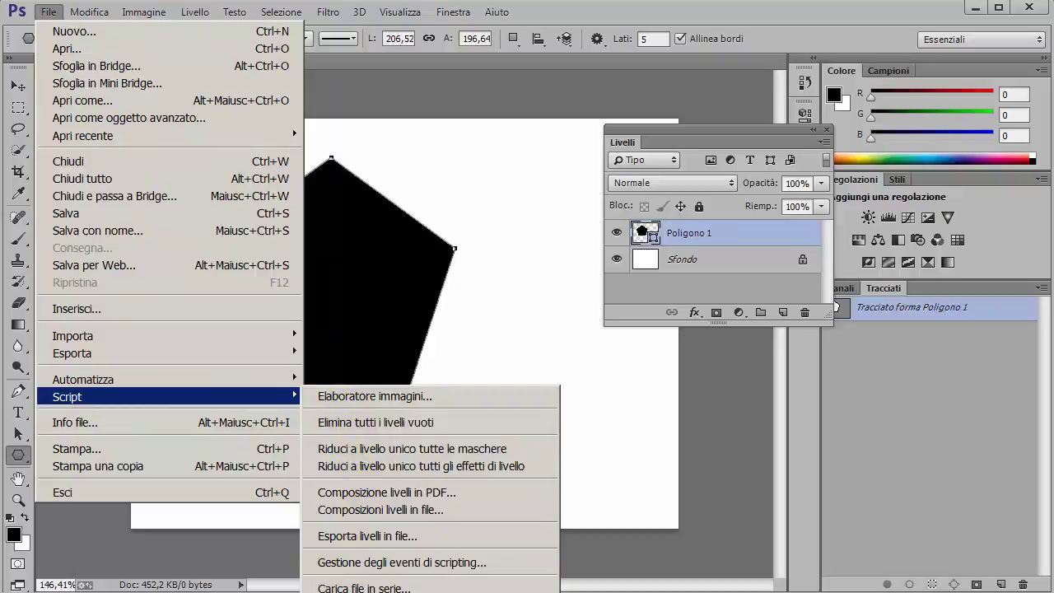
left_click(367, 588)
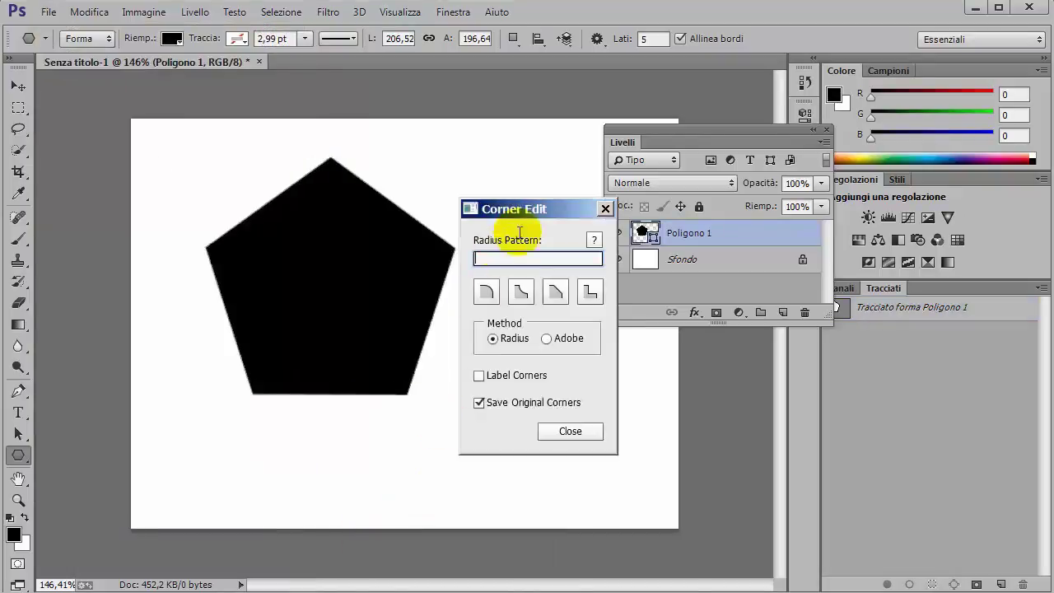
mouse_move(559, 208)
left_mouse_down()
mouse_move(577, 135)
mouse_move(601, 140)
left_mouse_up()
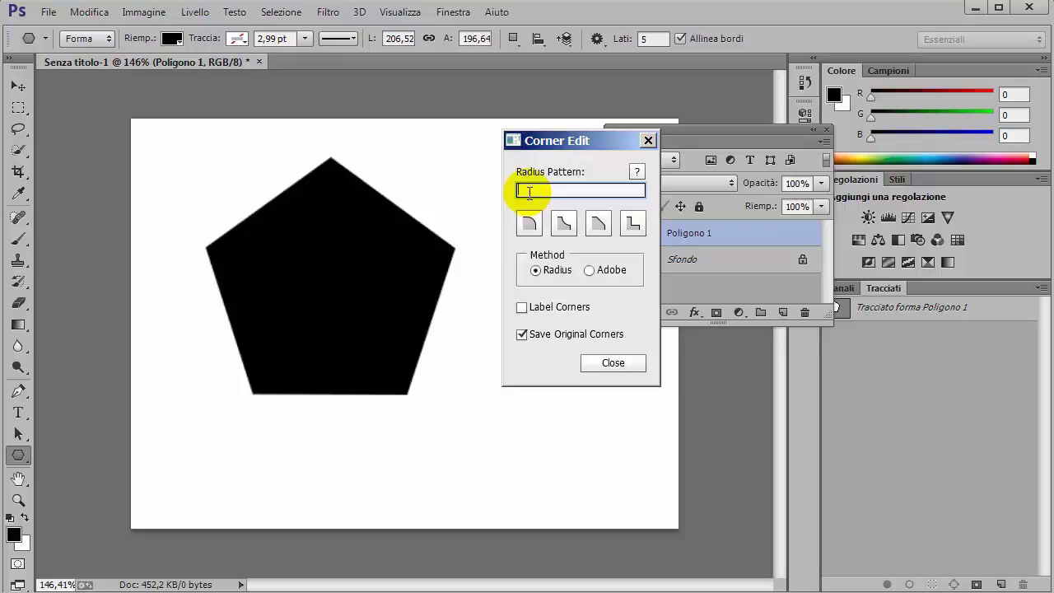
left_click(521, 308)
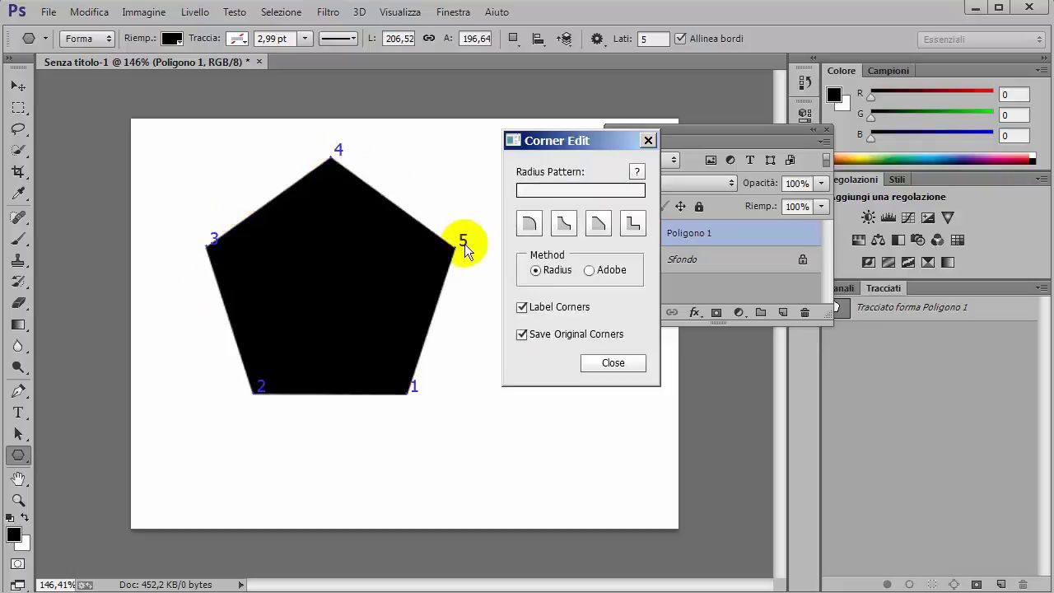
left_click(541, 191)
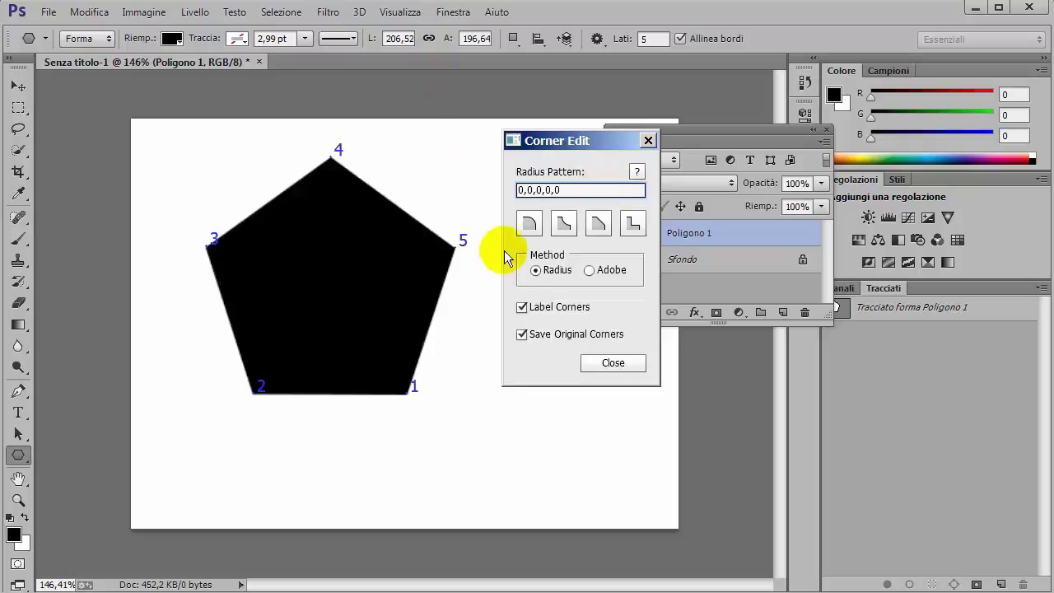
- Set the Corner Edit radius pattern to 50,50,50,50,50 and apply the round corner style
left_click(529, 224)
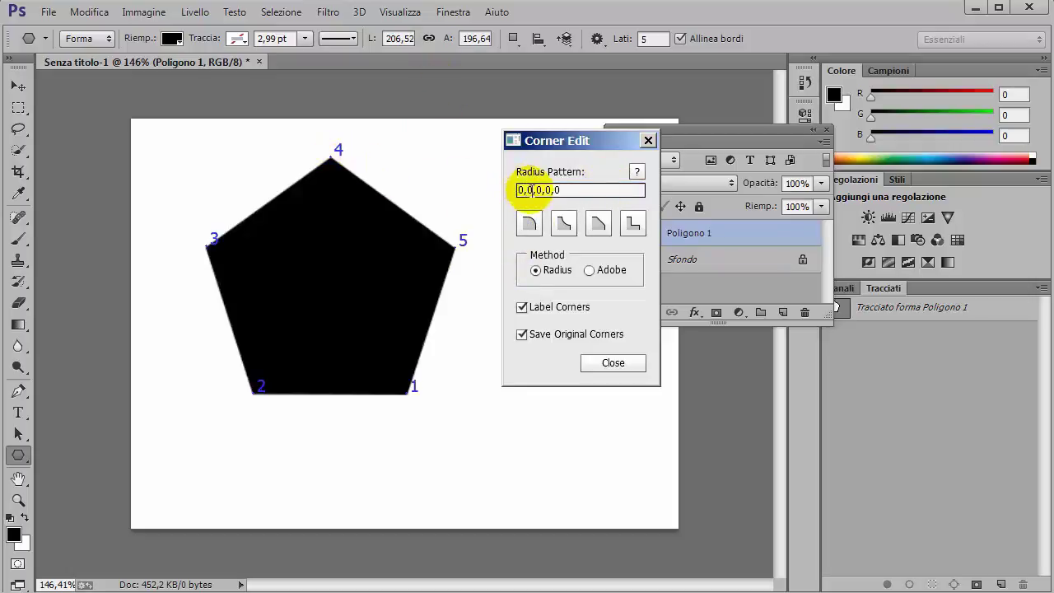
double_click(522, 190)
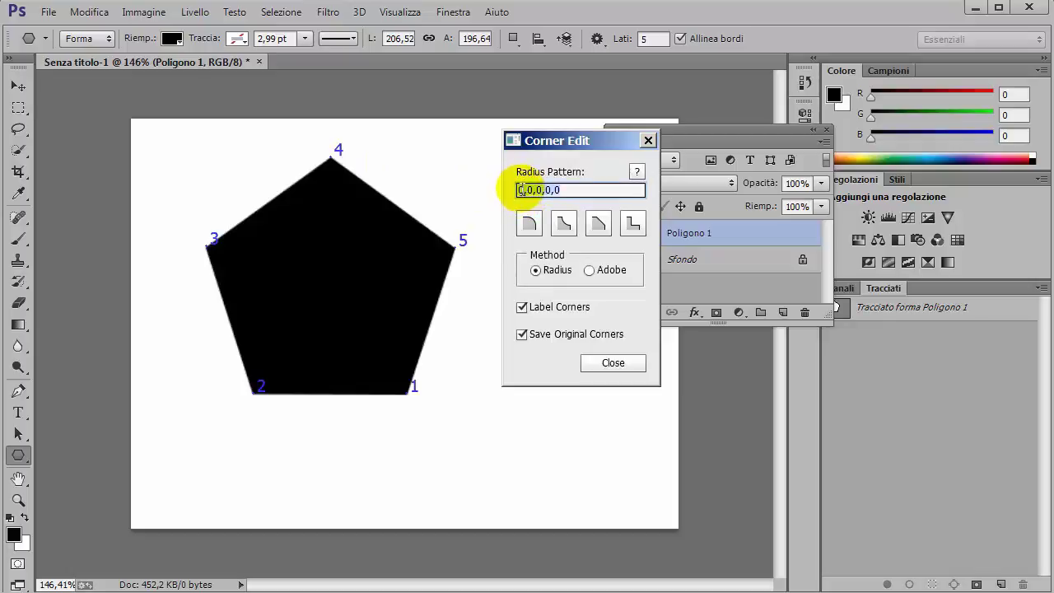
left_click(520, 189)
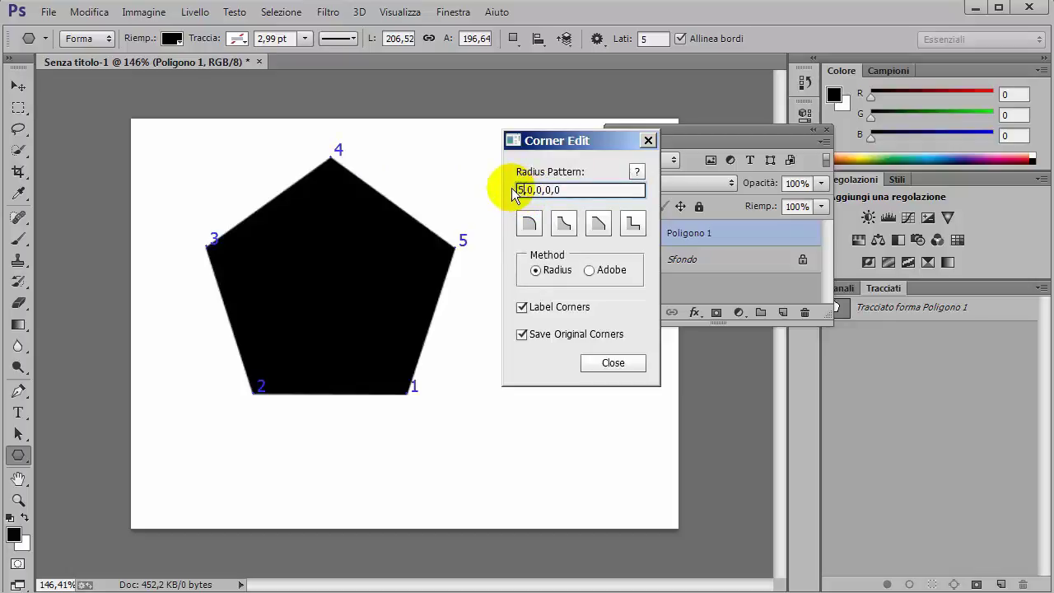
type("50")
left_click(528, 223)
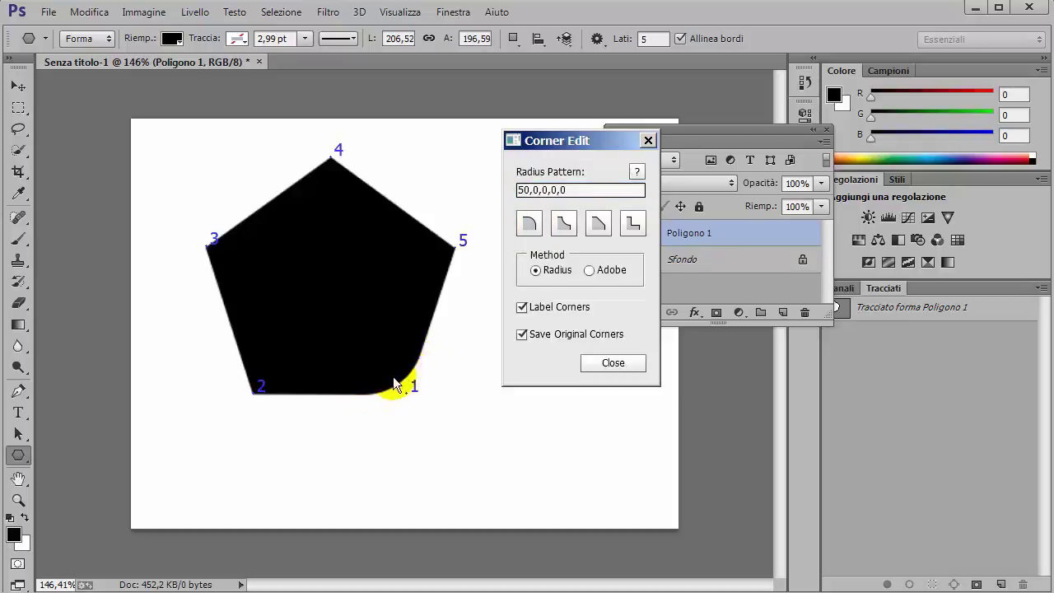
double_click(565, 190)
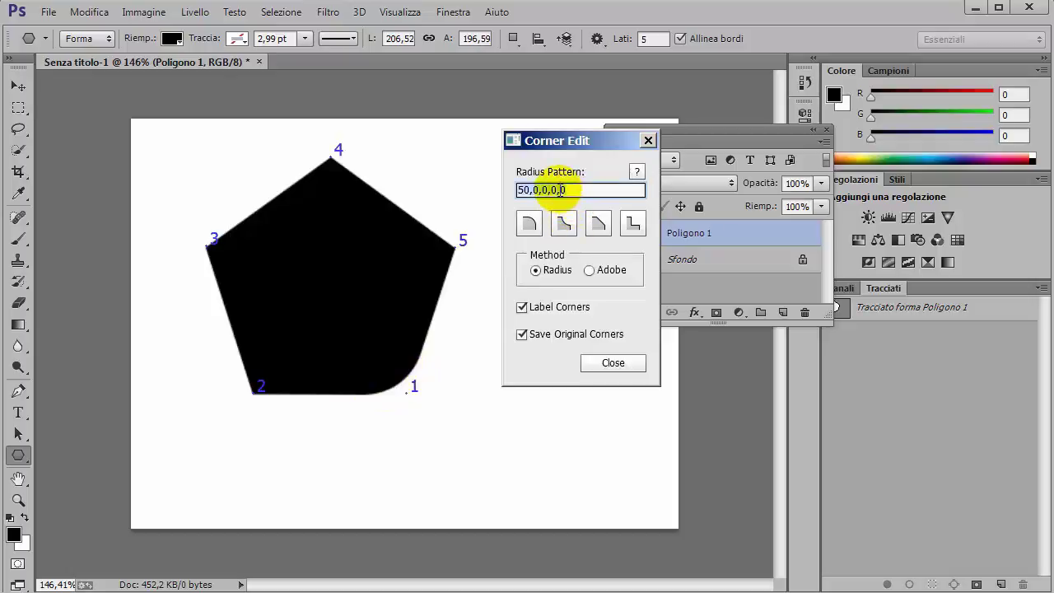
type("50")
left_click(565, 190)
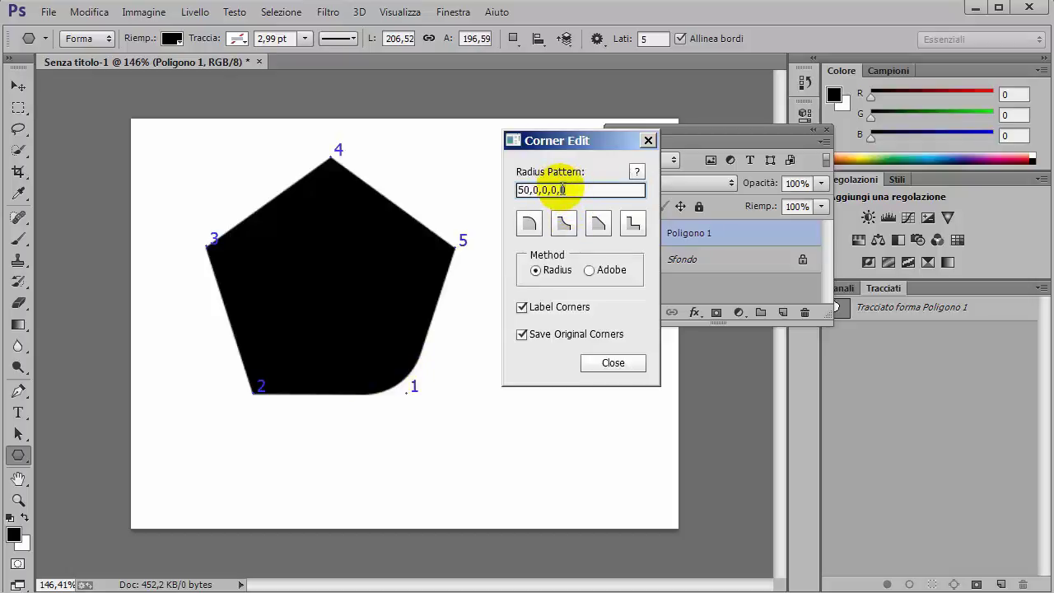
left_click(530, 226)
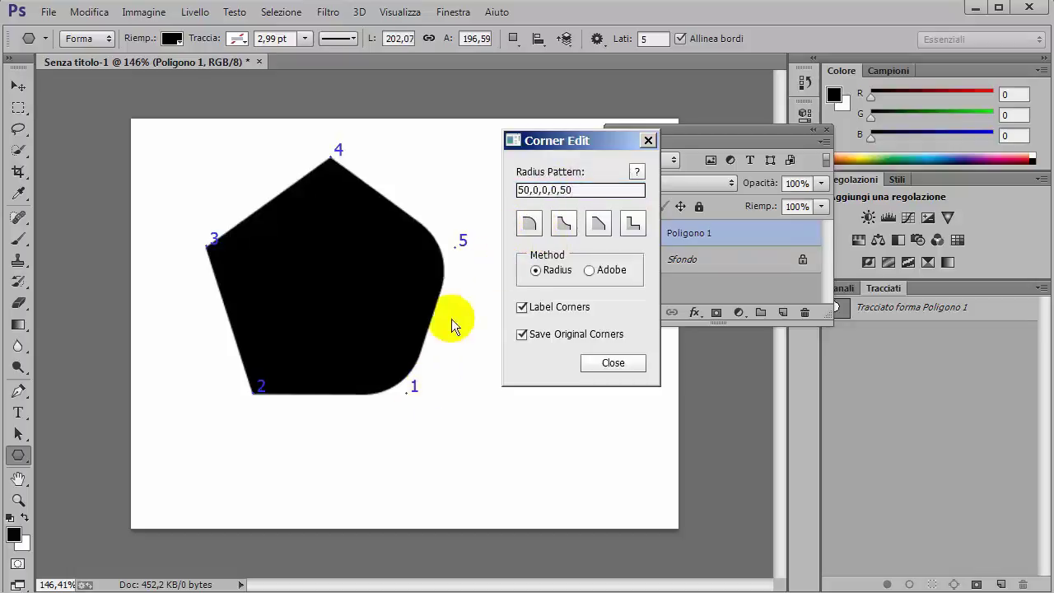
left_click(529, 191)
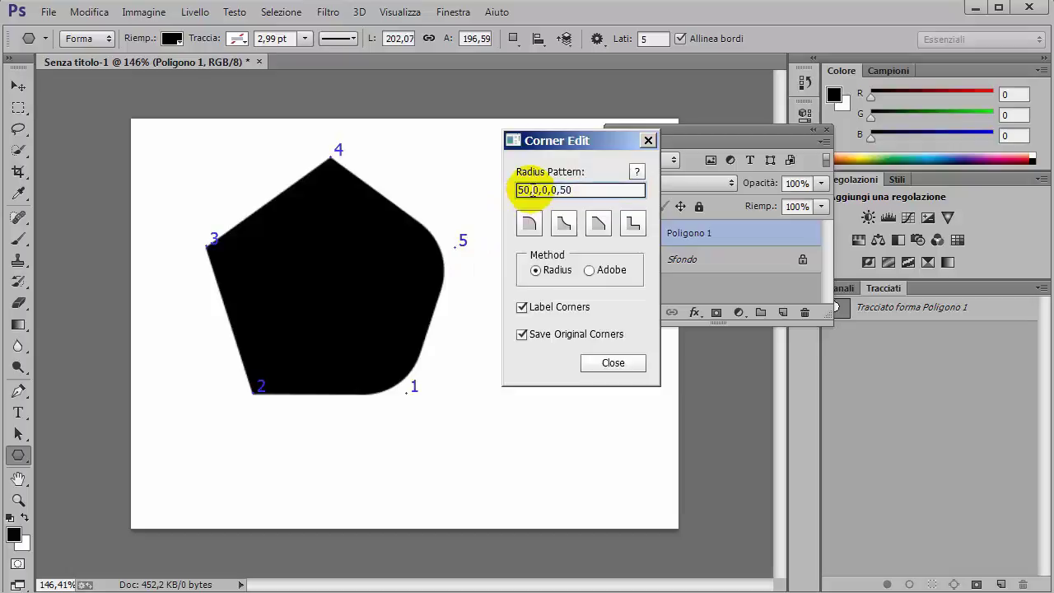
type("5")
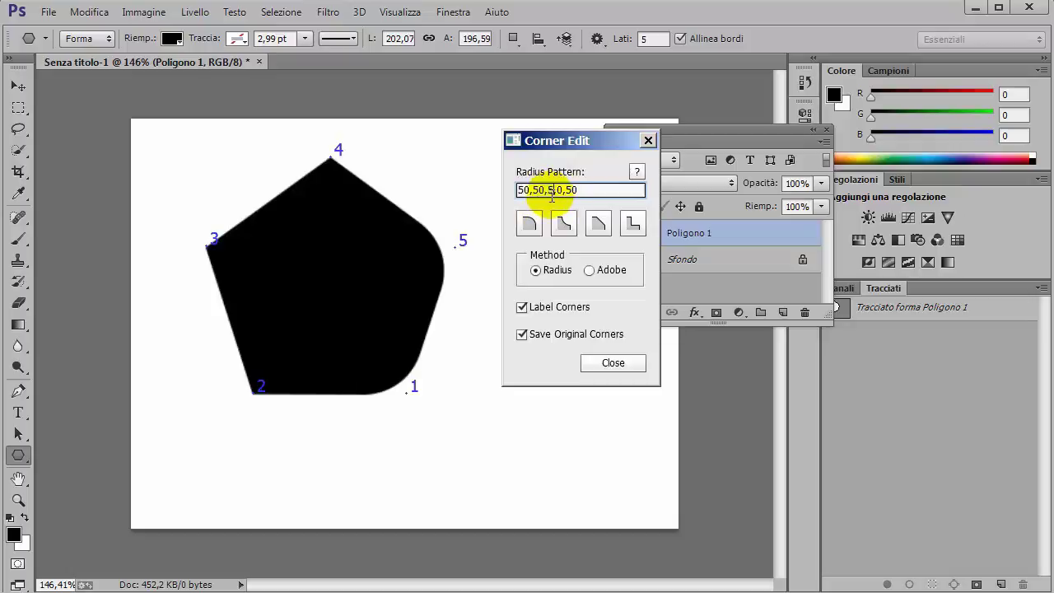
left_click(548, 191)
type("50,")
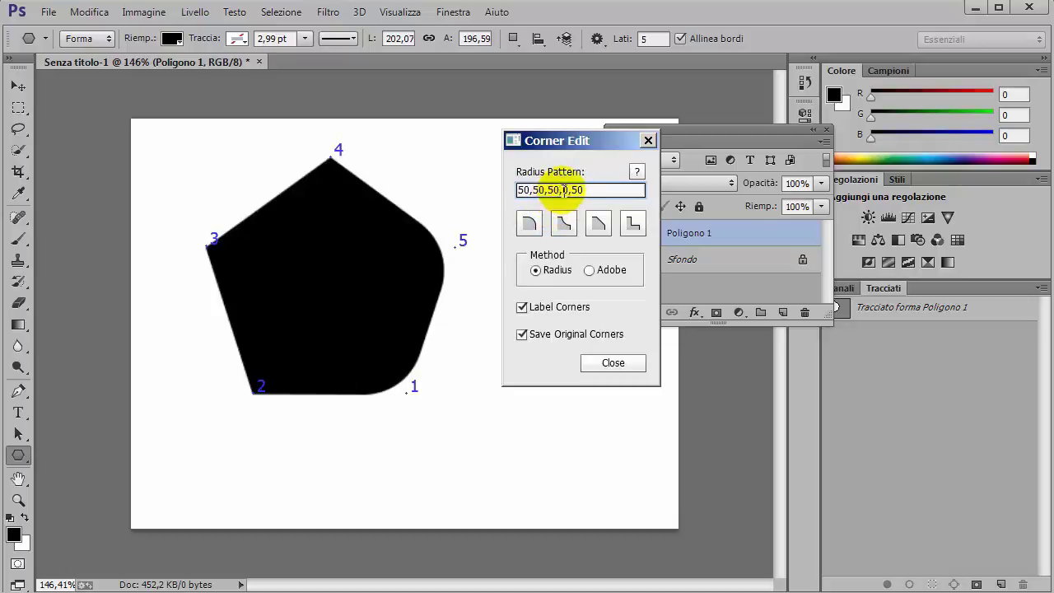
type("5")
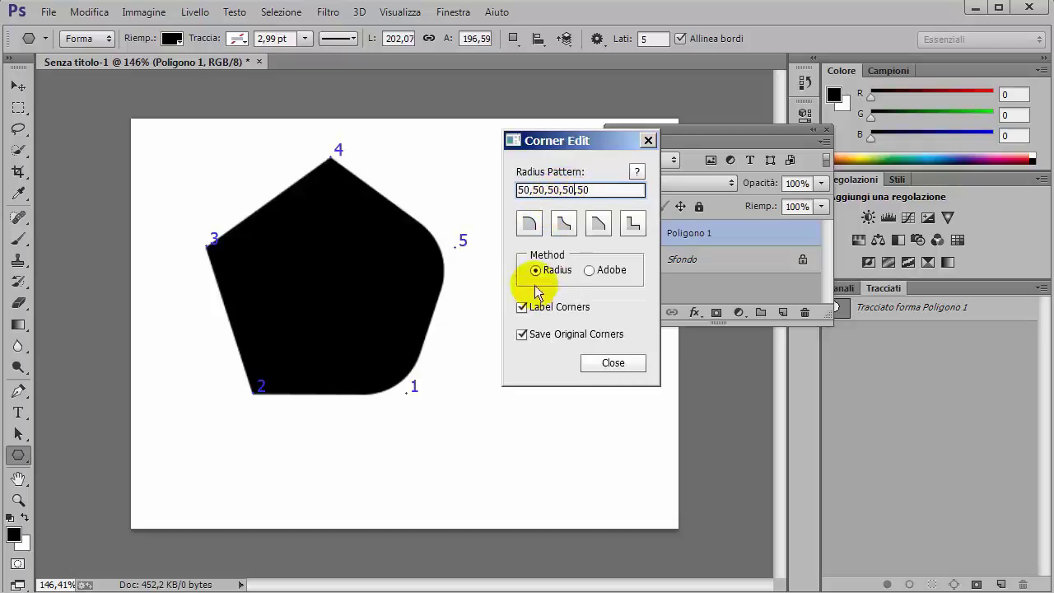
left_click(528, 222)
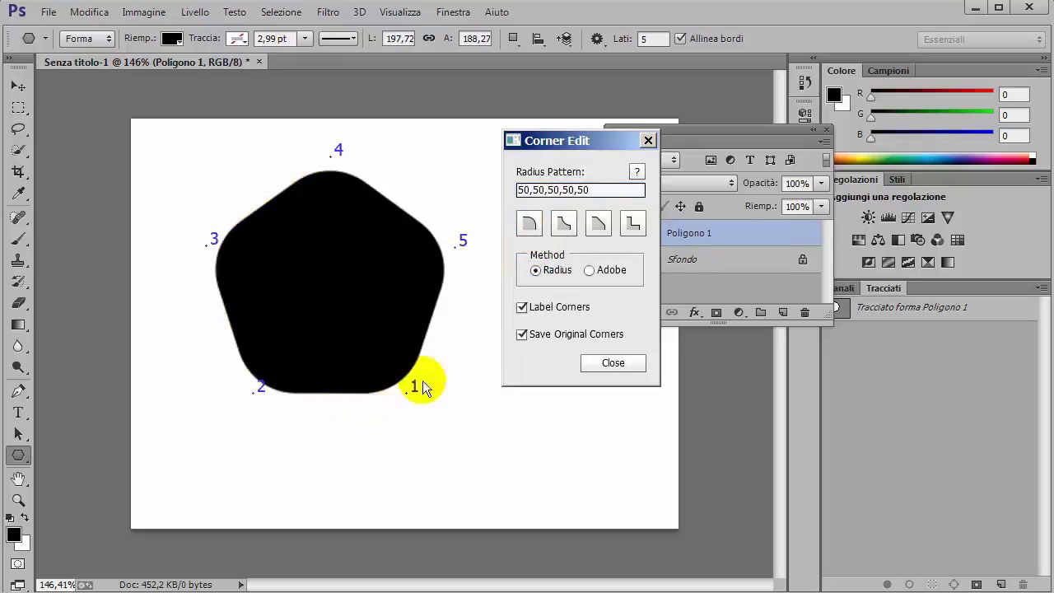
- Cycle the pentagon's corners through concave, chamfer, notch and round styles
left_click(564, 224)
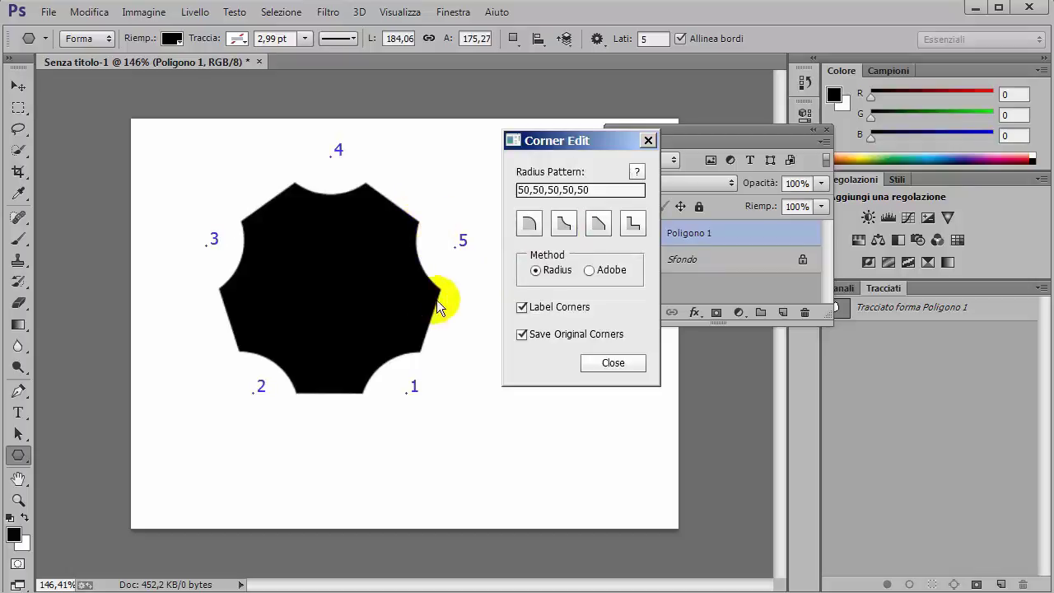
left_click(599, 223)
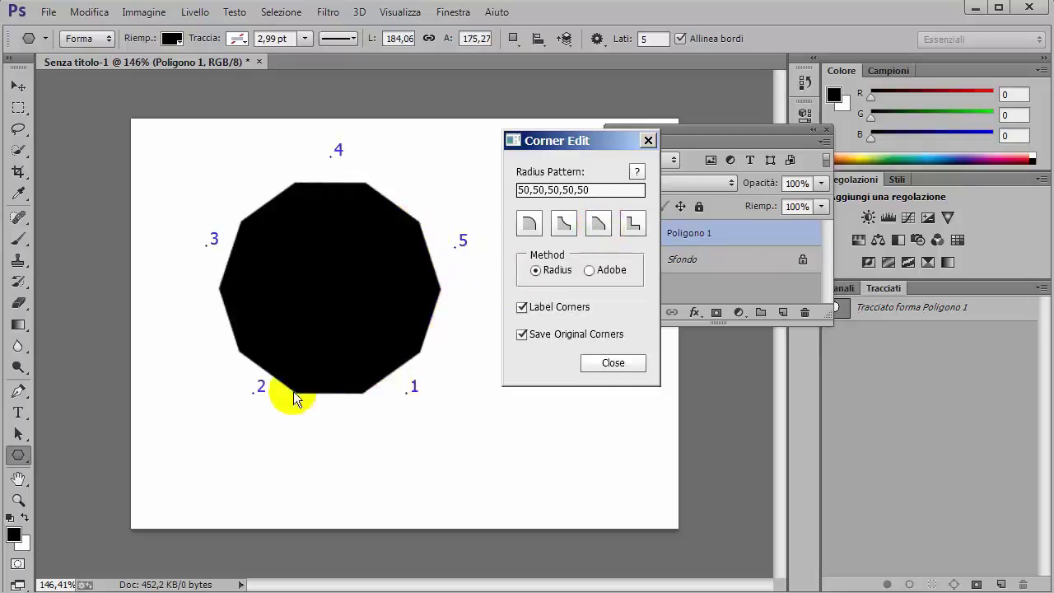
left_click(634, 233)
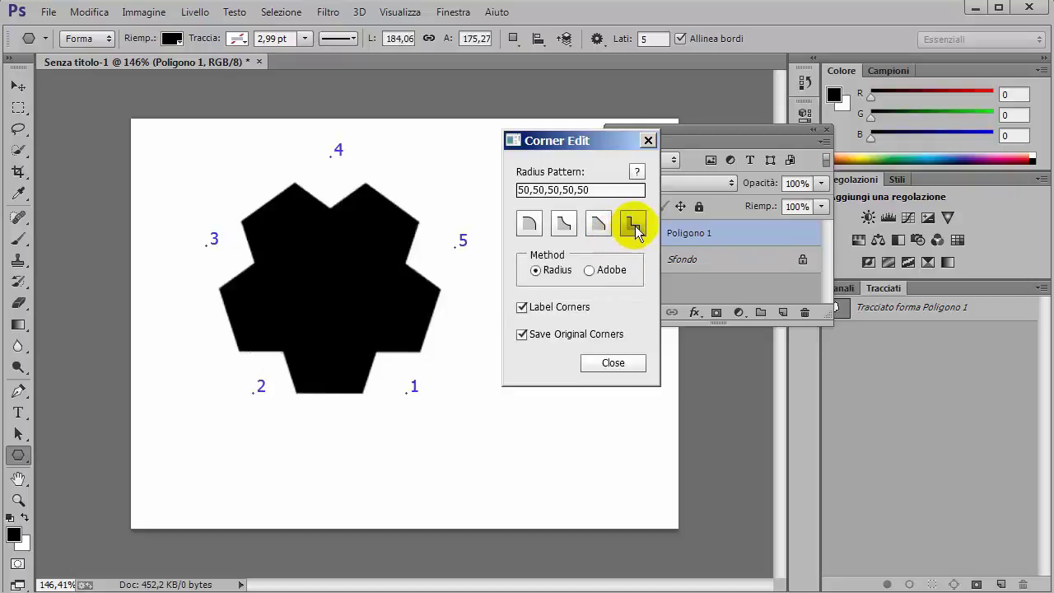
left_click(528, 226)
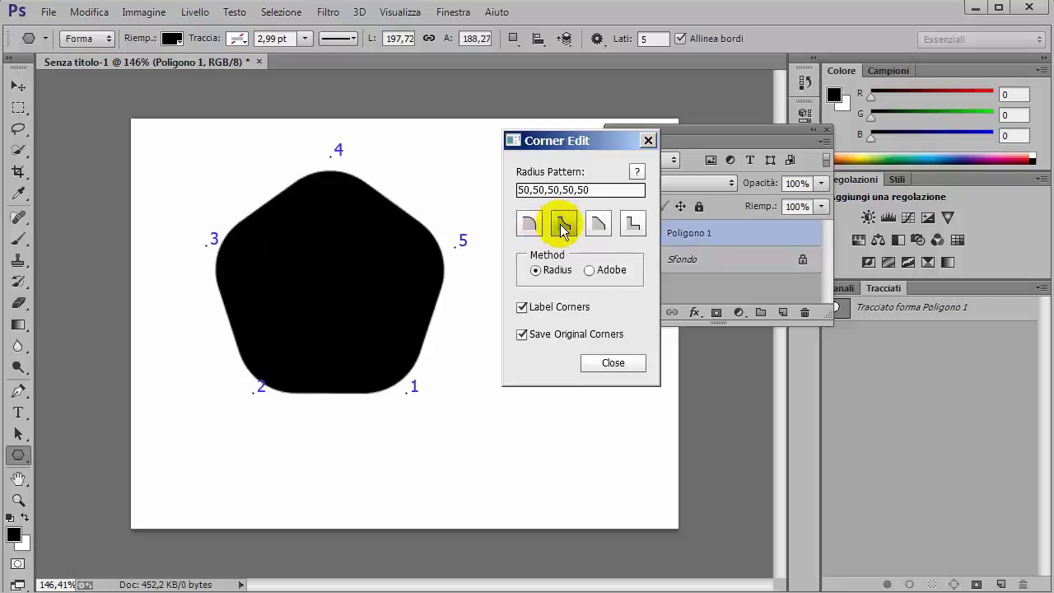
left_click(563, 226)
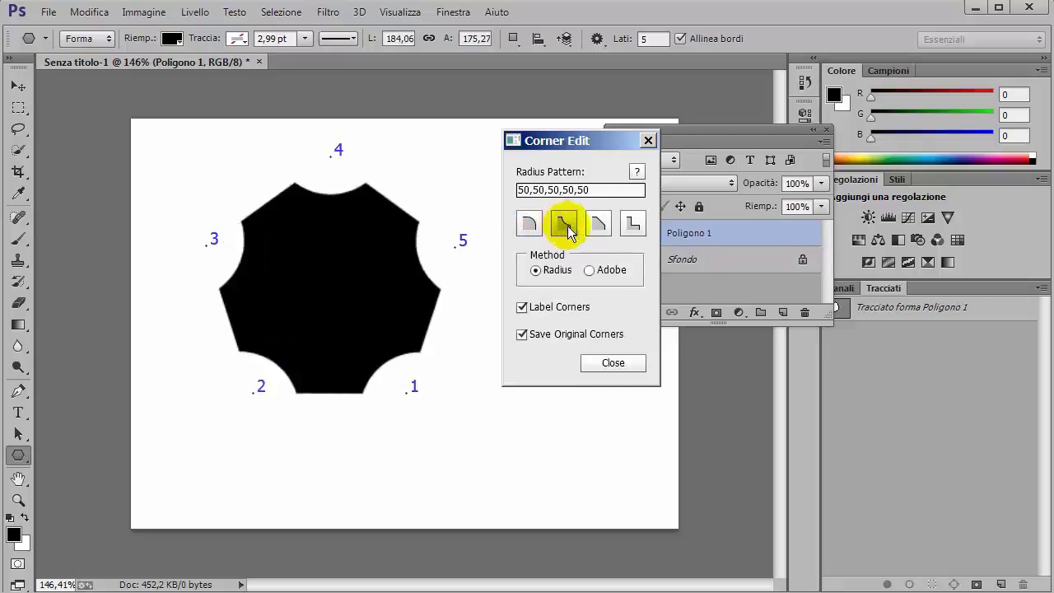
- Compare the Radius and Adobe methods, ending on chamfered corners with the Radius method
left_click(590, 271)
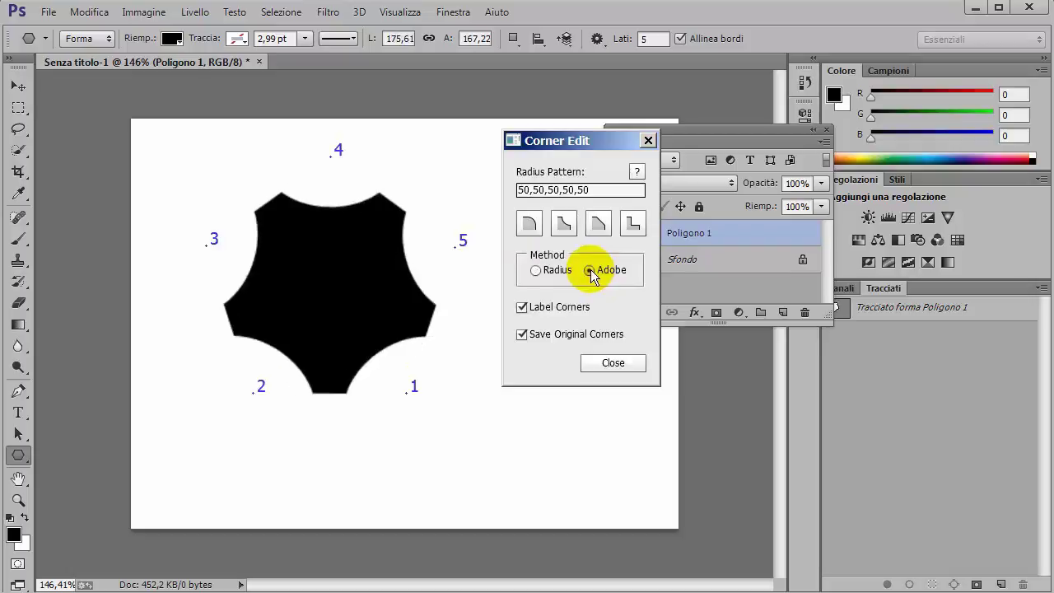
left_click(536, 270)
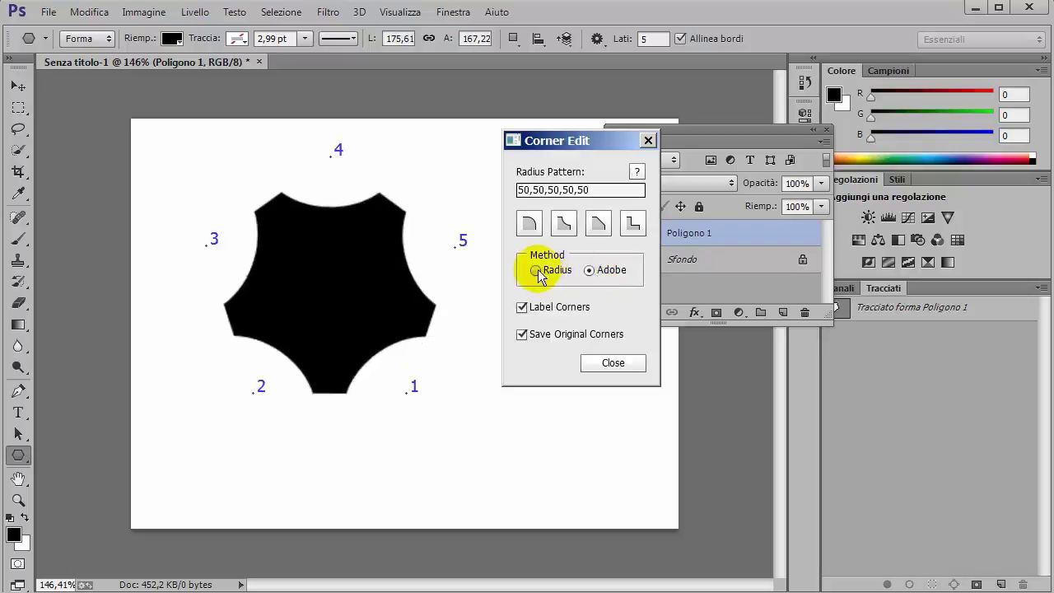
left_click(589, 271)
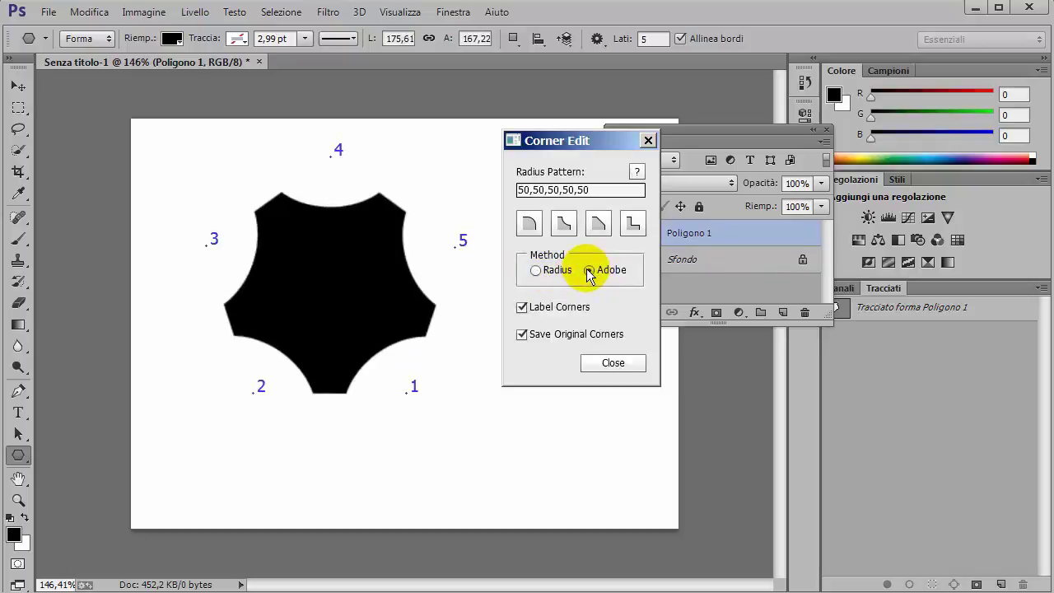
left_click(536, 270)
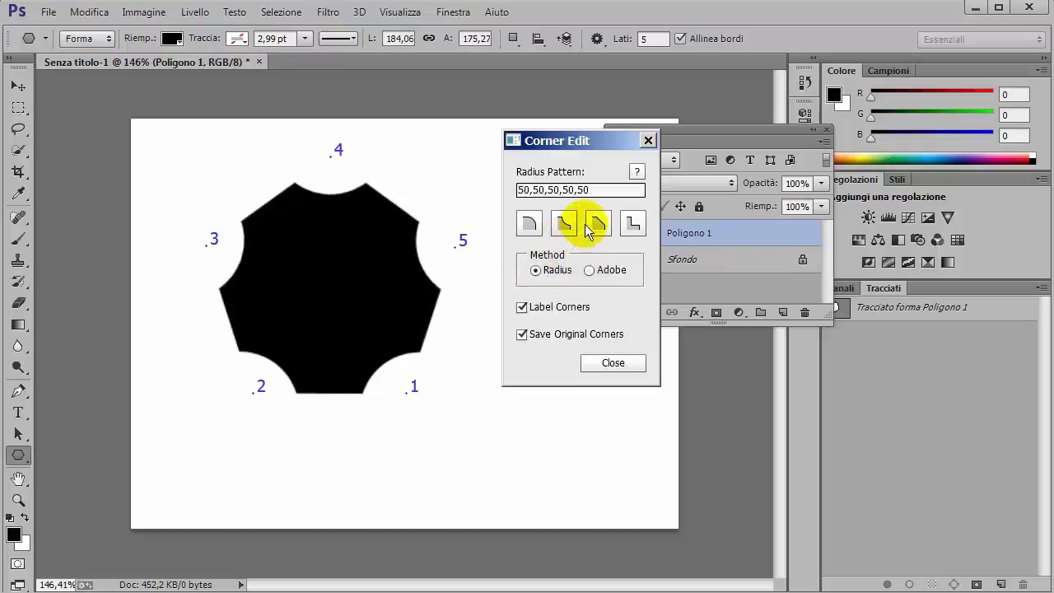
left_click(599, 223)
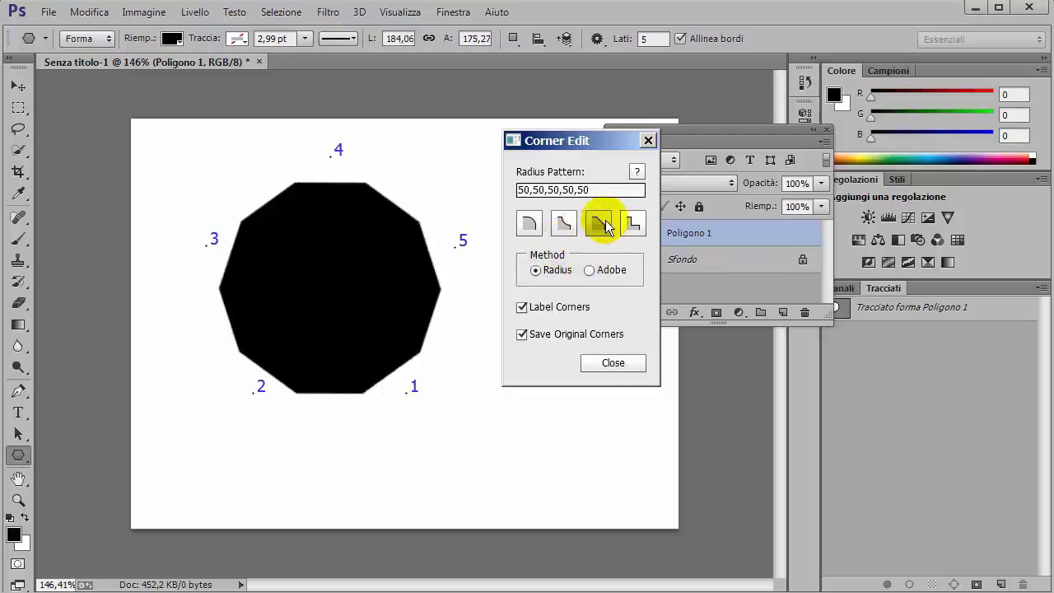
left_click(589, 271)
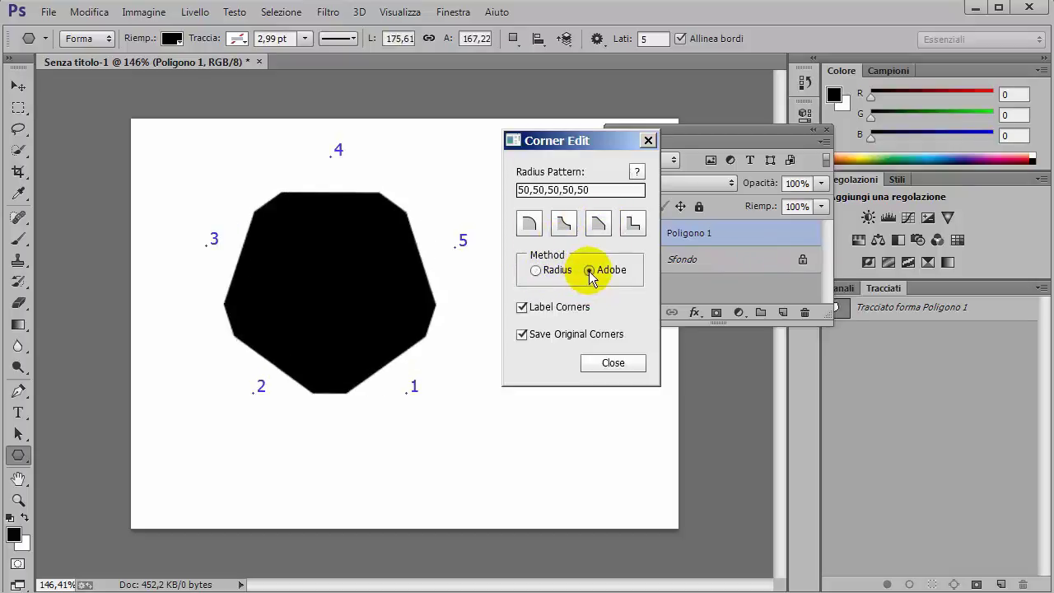
left_click(536, 270)
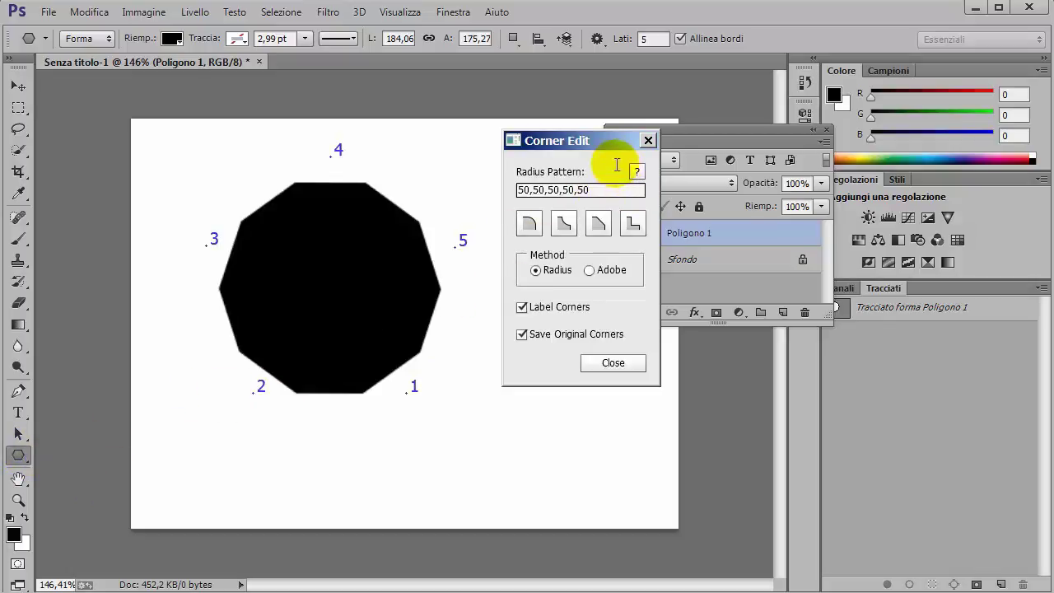
- Close Corner Edit, delete the Poligono 1 layer, and draw a black rounded rectangle
left_click_drag(607, 141, 548, 159)
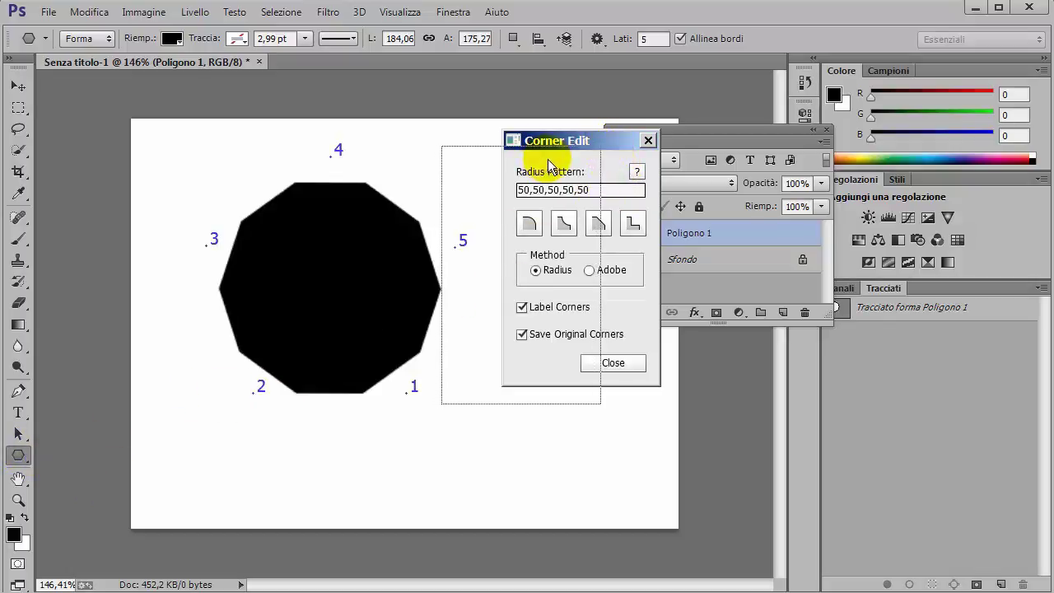
left_click(556, 380)
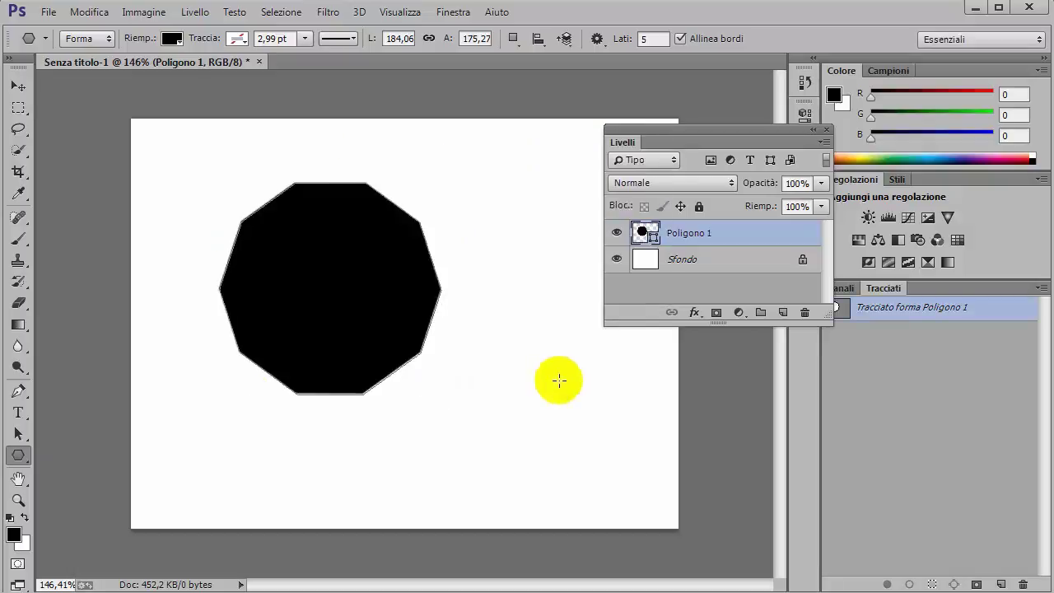
left_click_drag(730, 235, 804, 312)
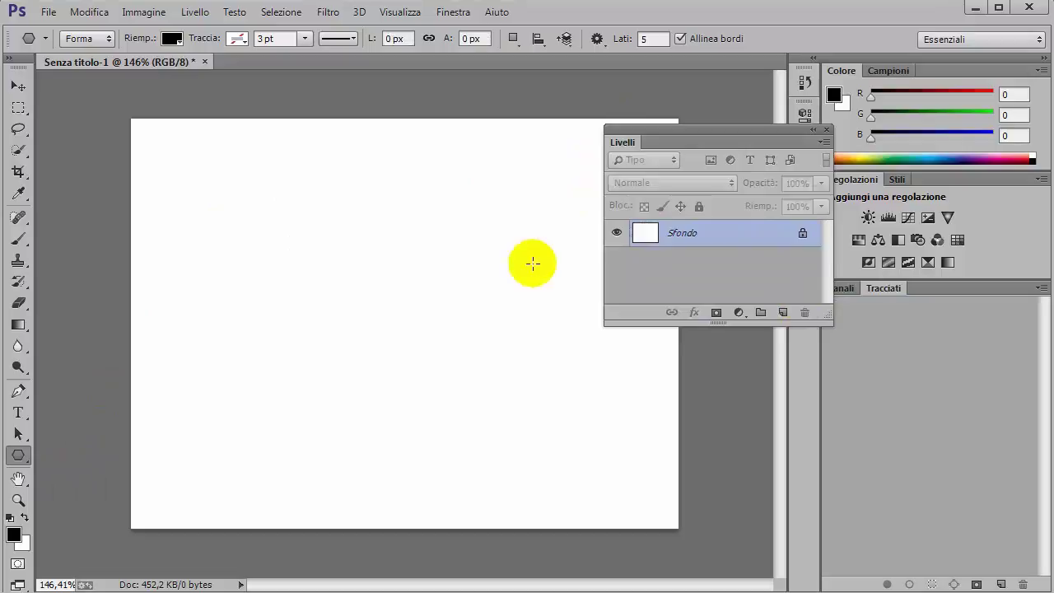
right_click(20, 456)
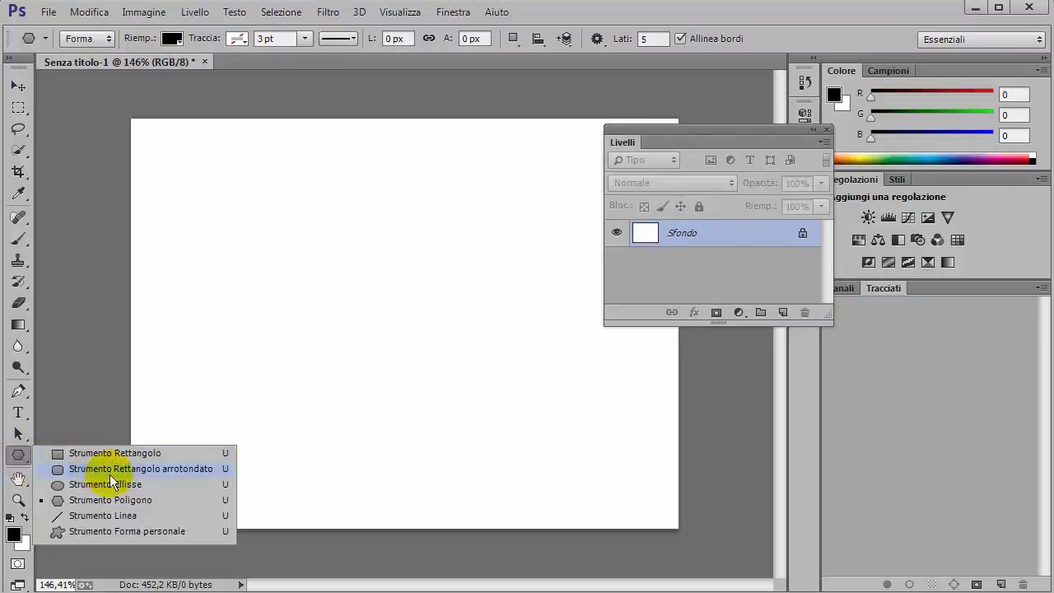
left_click(74, 469)
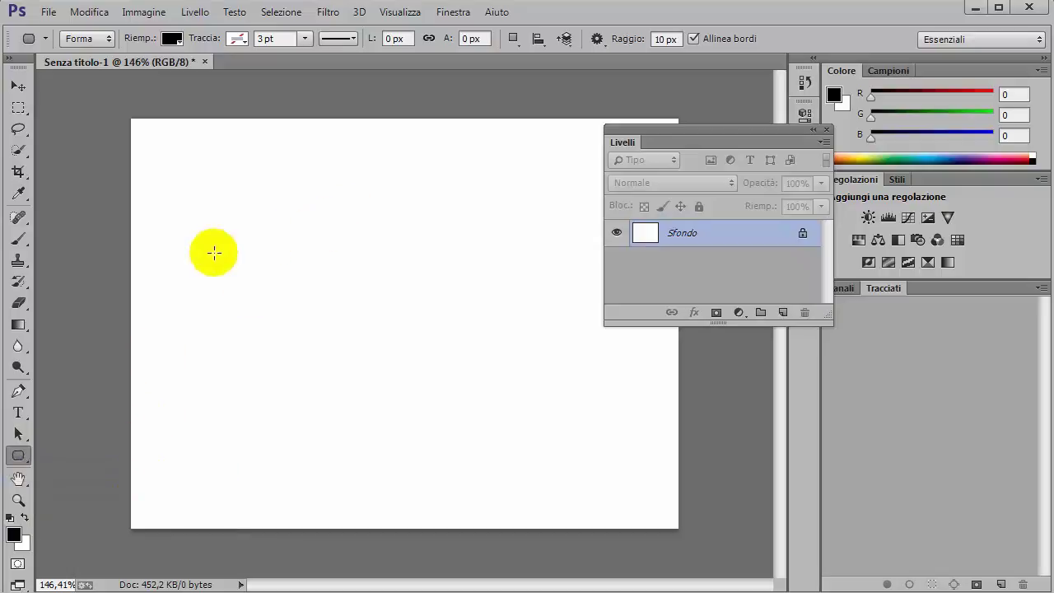
left_click_drag(214, 253, 527, 354)
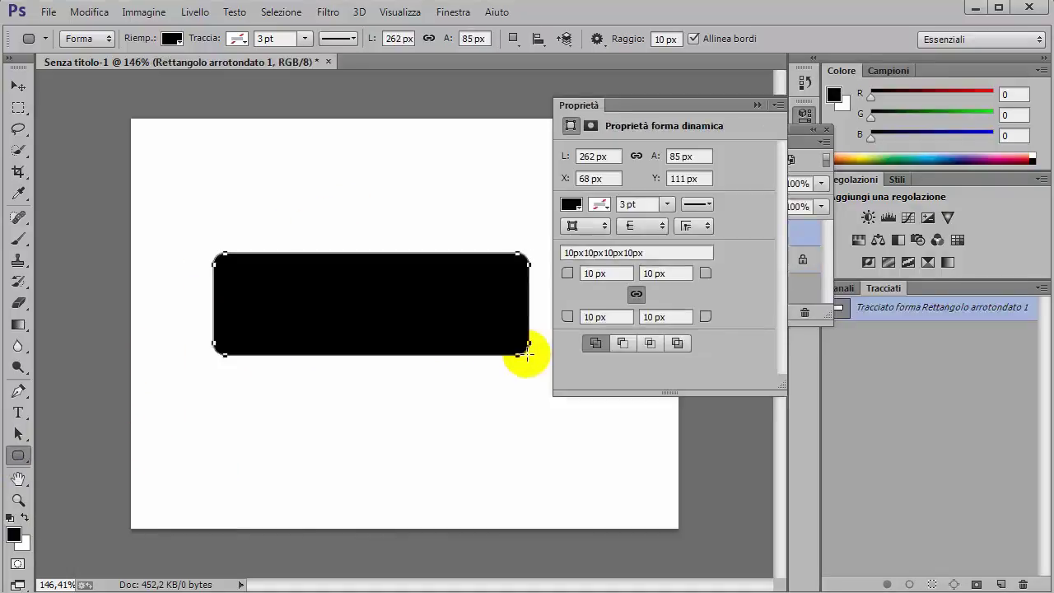
- Set all four corner radii to 29 px in Properties and rearrange the panels
mouse_move(645, 102)
left_mouse_down()
mouse_move(641, 86)
mouse_move(655, 86)
left_mouse_up()
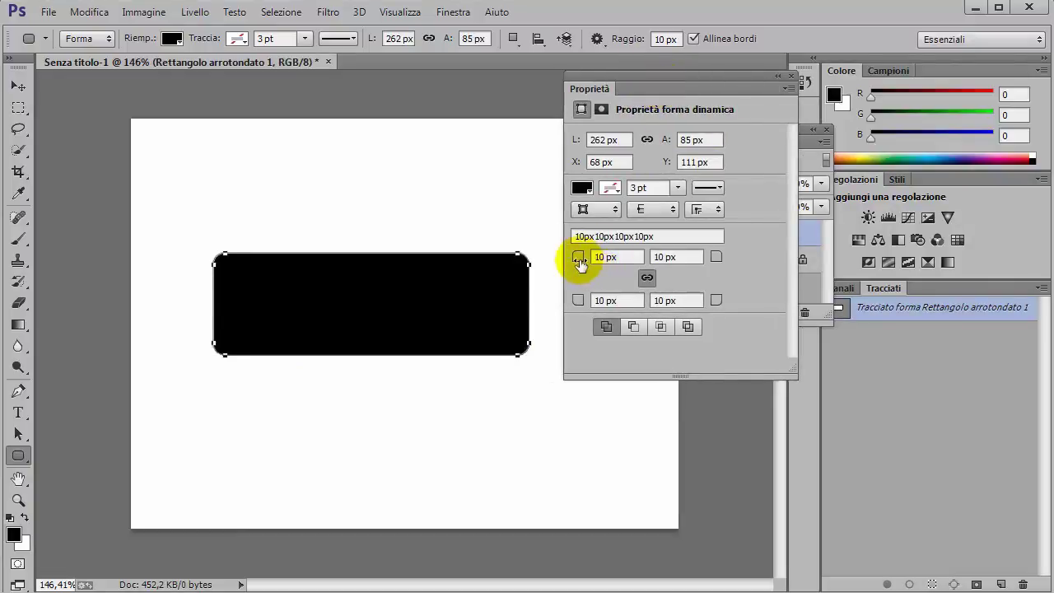
left_click_drag(580, 262, 598, 262)
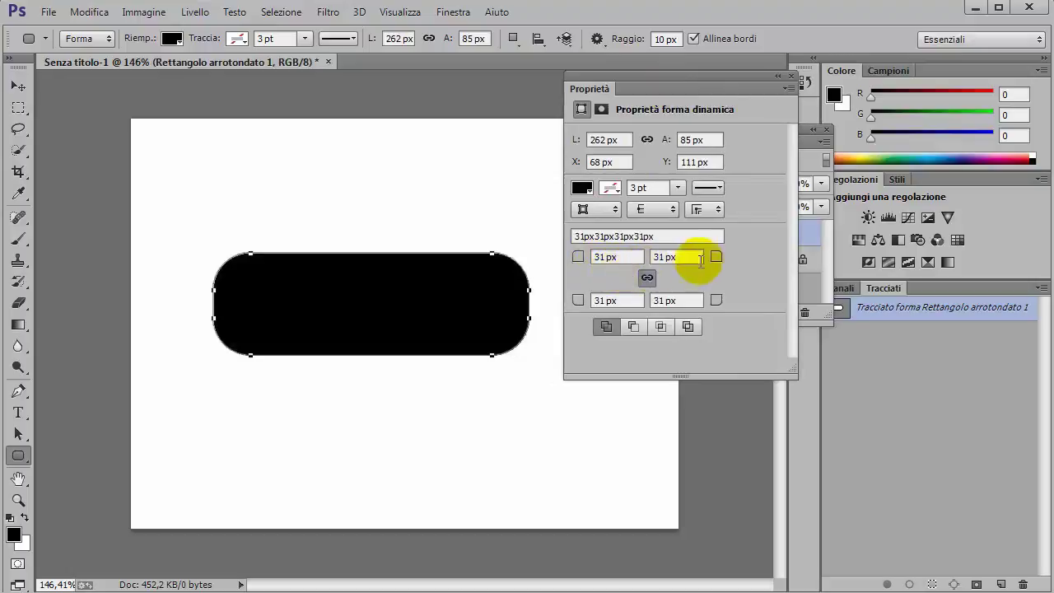
left_click_drag(723, 257, 714, 257)
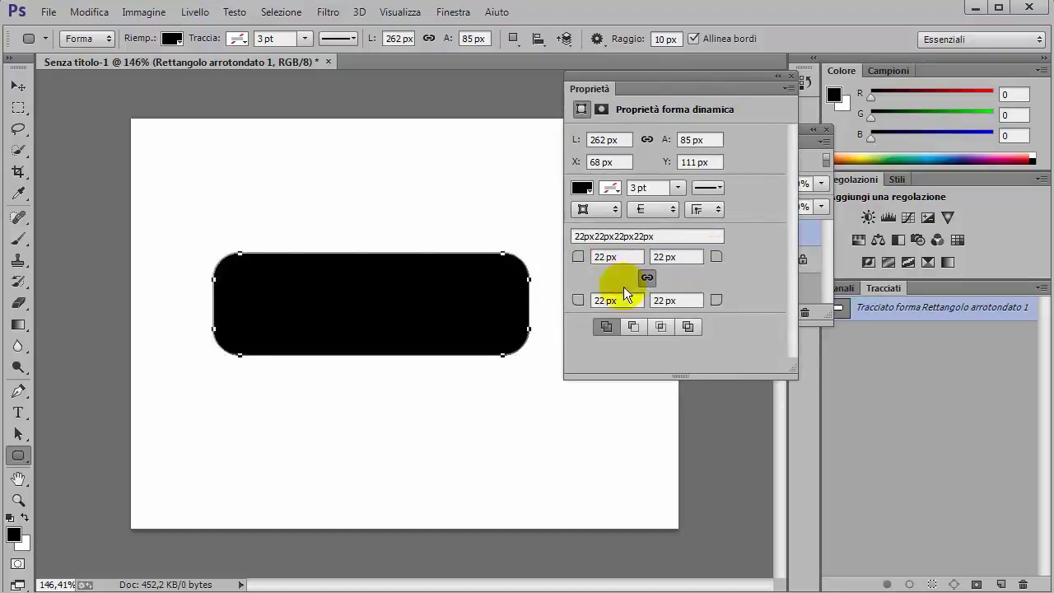
left_click_drag(574, 308, 577, 303)
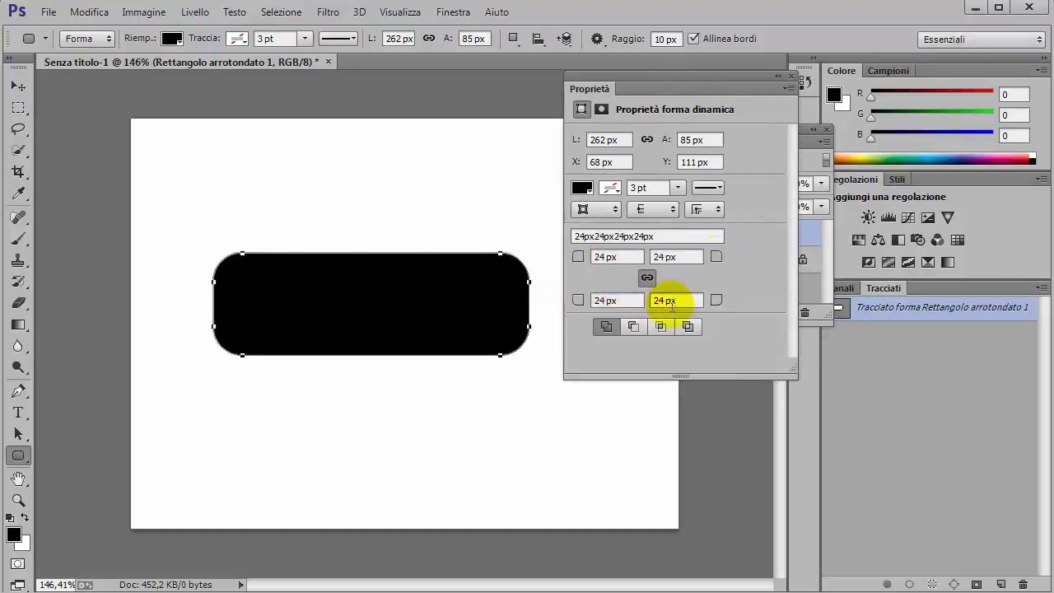
left_click_drag(718, 301, 722, 301)
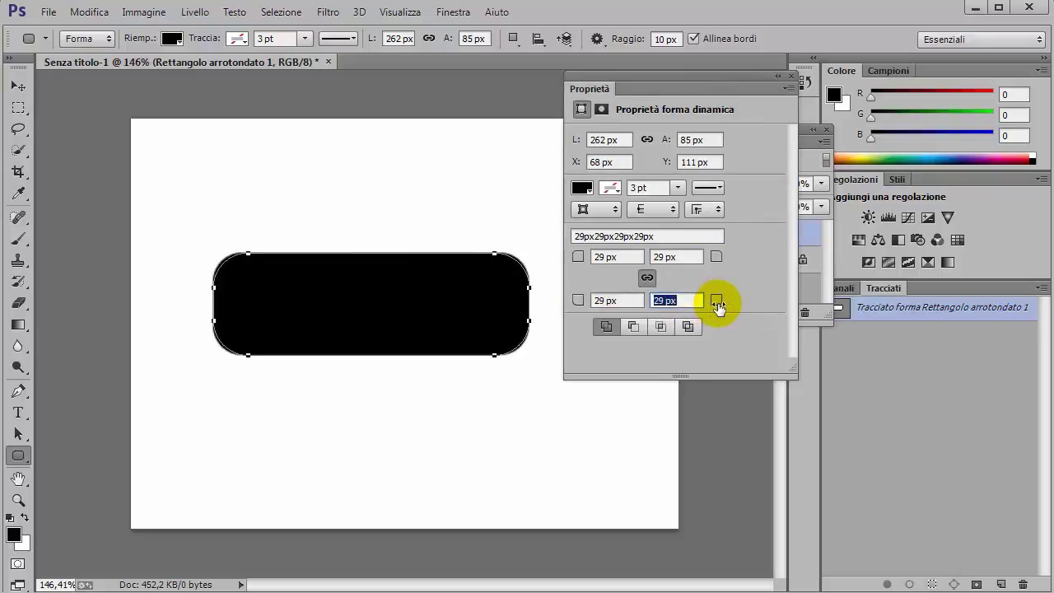
left_click_drag(635, 89, 632, 89)
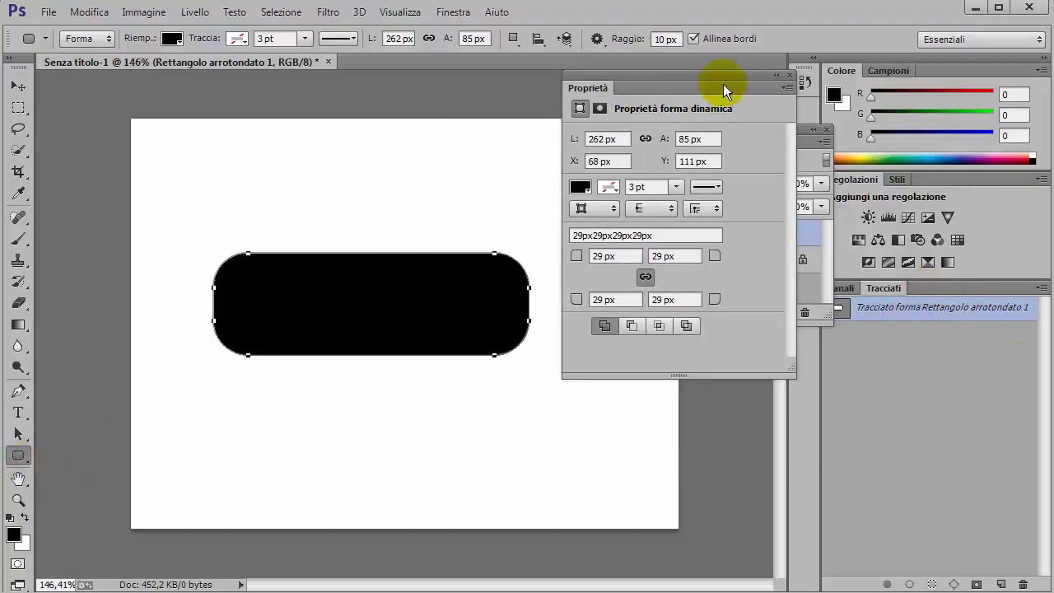
left_click_drag(723, 84, 1016, 230)
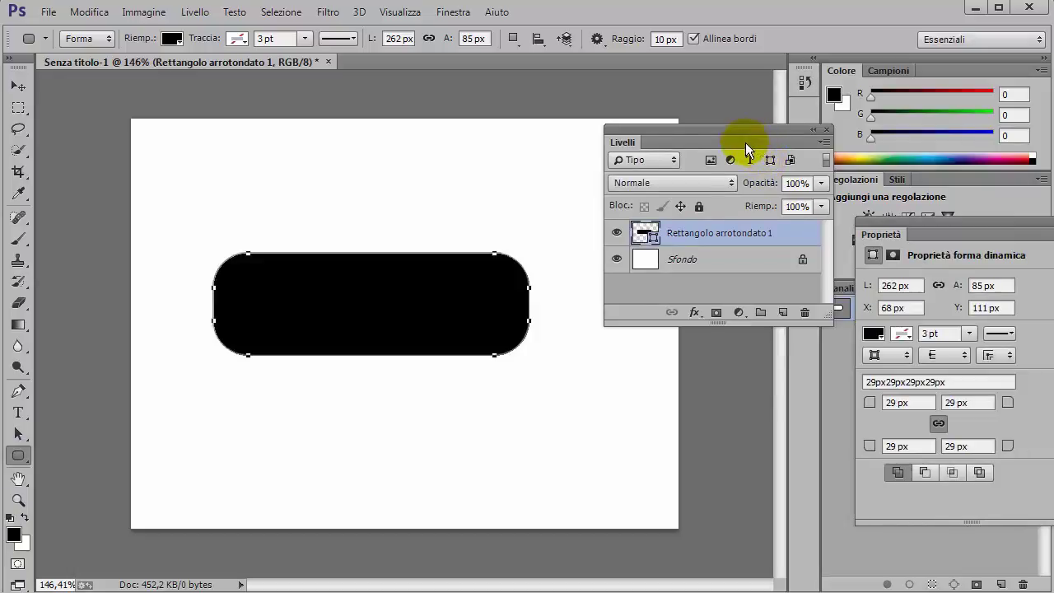
left_click_drag(746, 143, 733, 140)
- Add a new layer, hide the rounded rectangle, and draw a black pentagon near the top-left
key("Return")
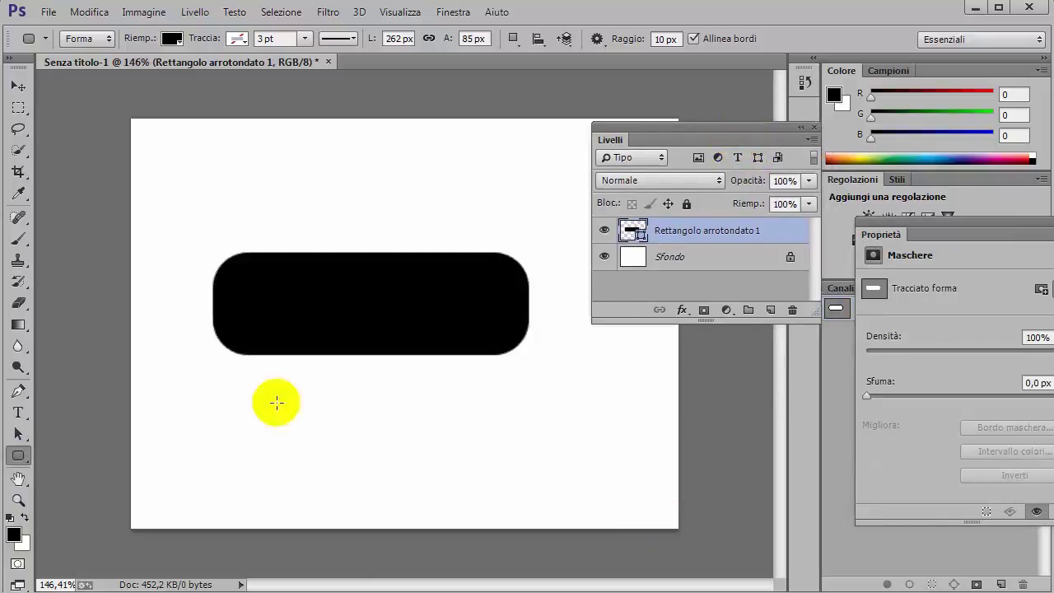
left_click(770, 311)
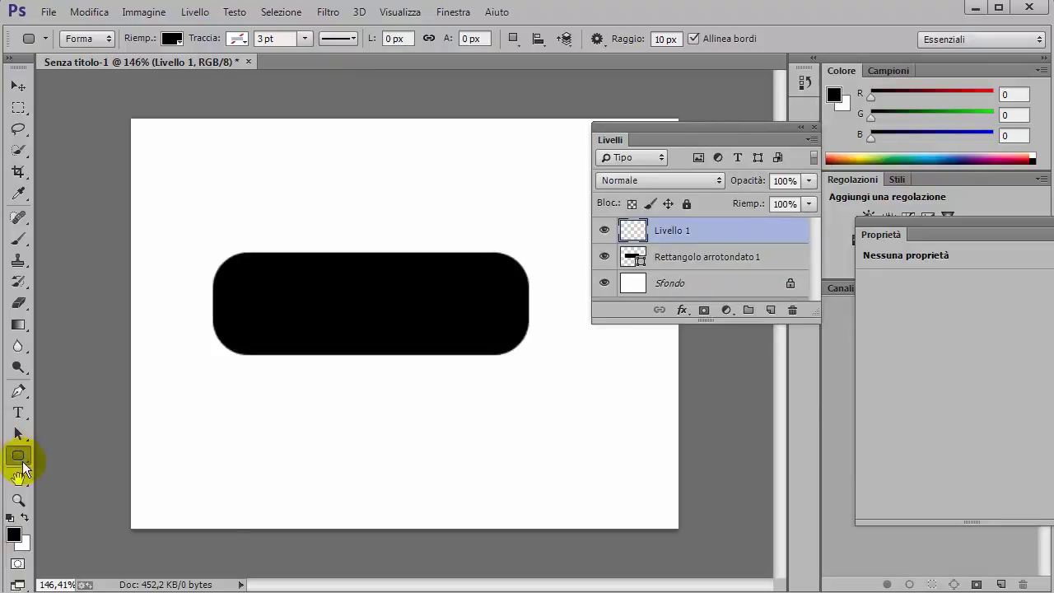
left_click(23, 461)
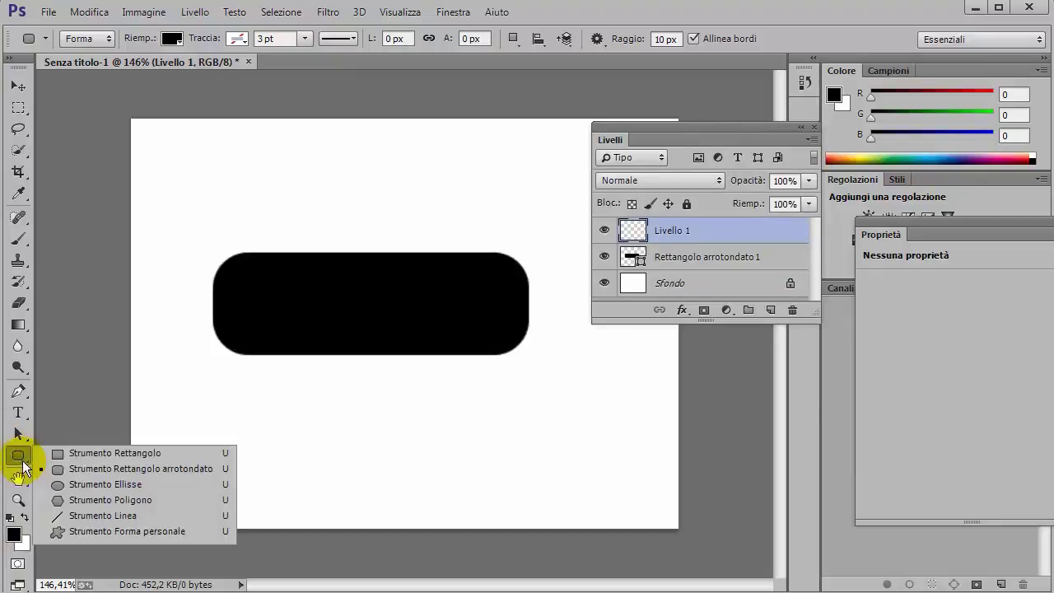
left_click(122, 500)
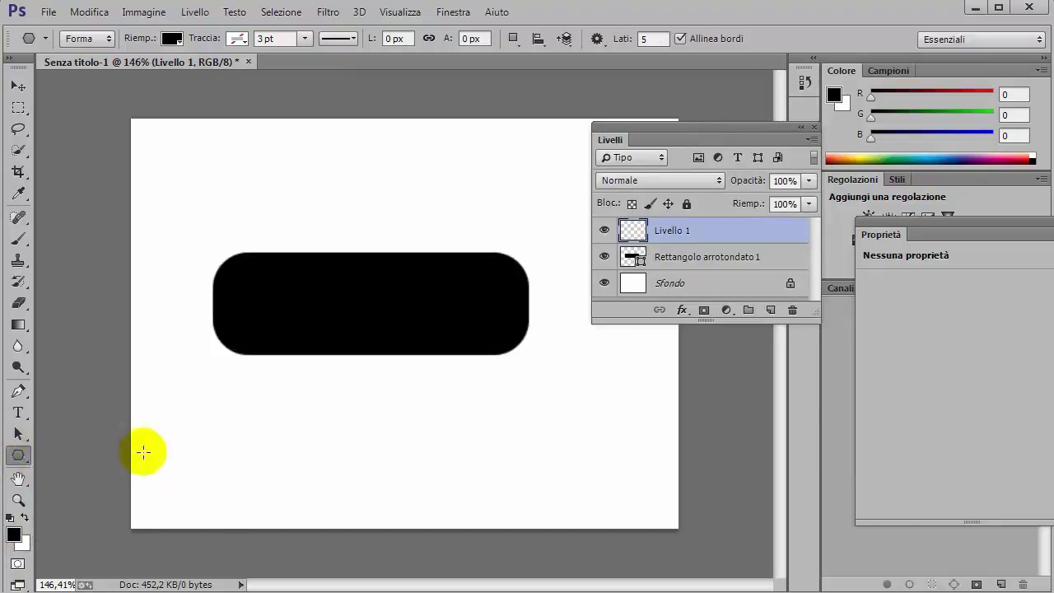
left_click(604, 258)
mouse_move(249, 214)
left_mouse_down()
mouse_move(358, 311)
mouse_move(326, 259)
left_mouse_up()
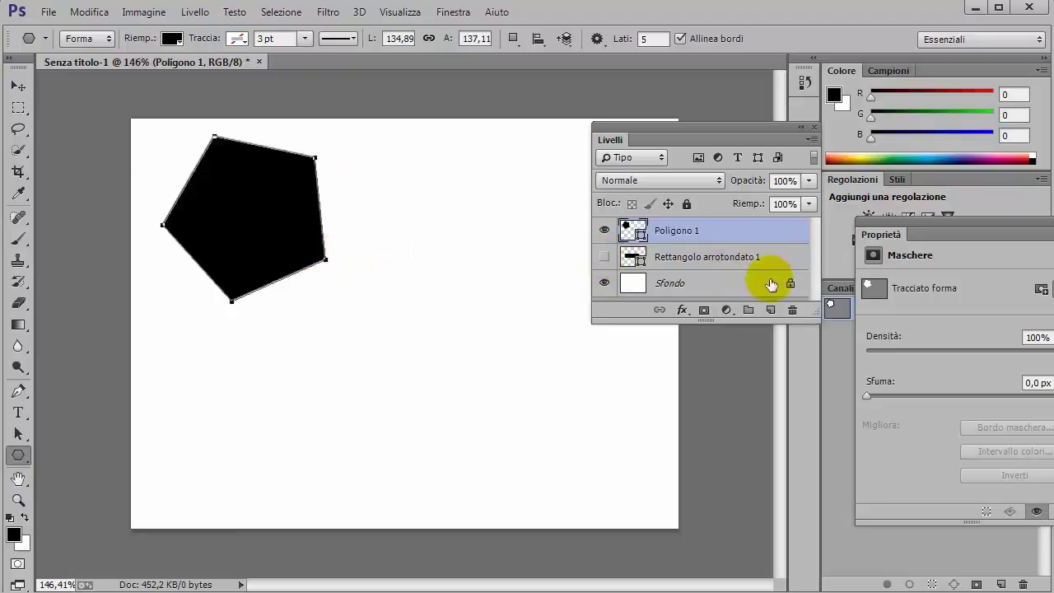
left_click_drag(934, 236, 821, 218)
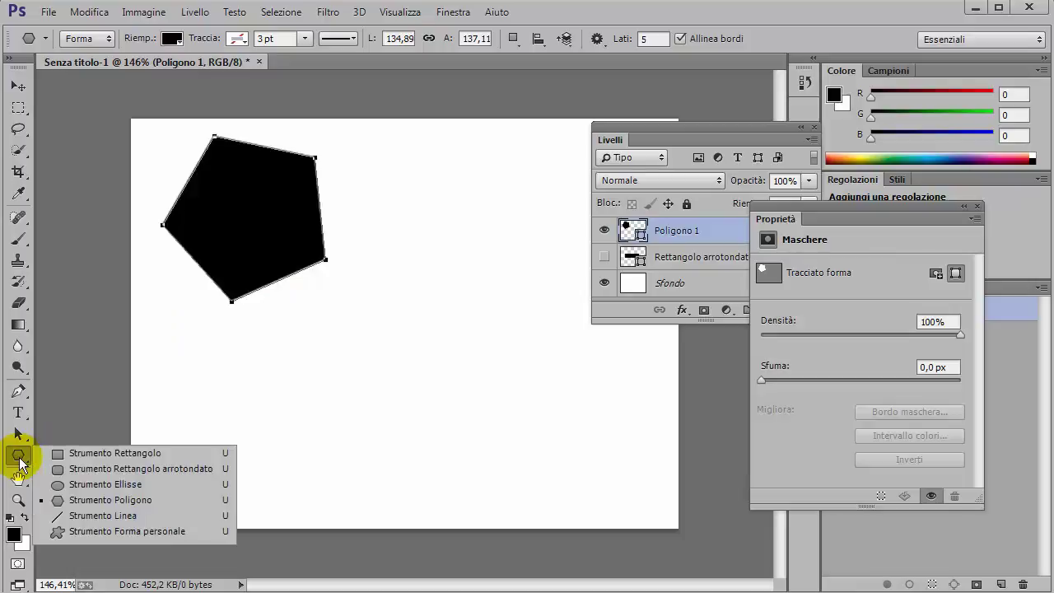
left_click_drag(19, 463, 69, 470)
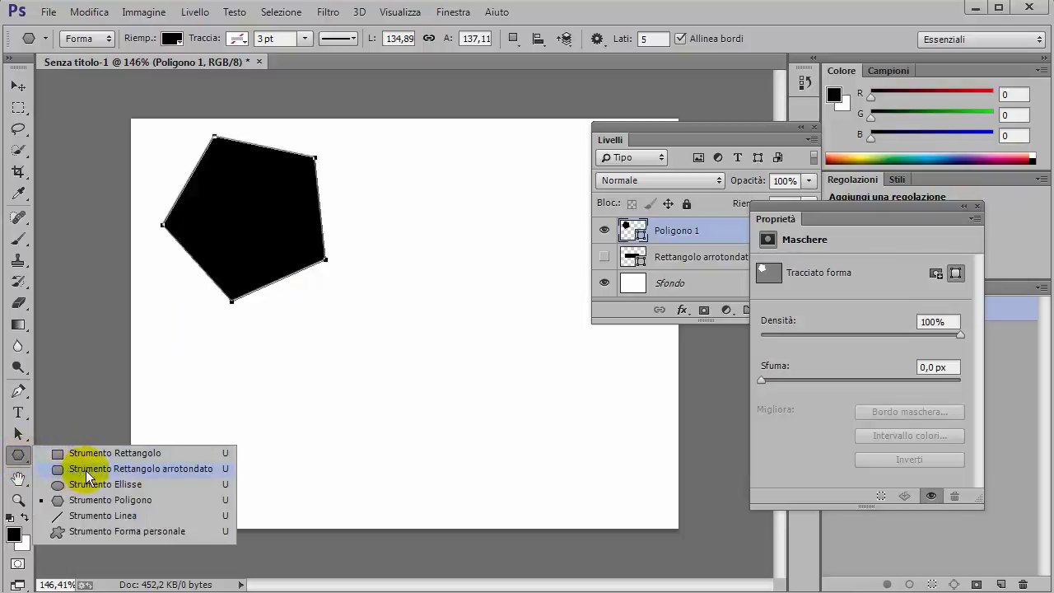